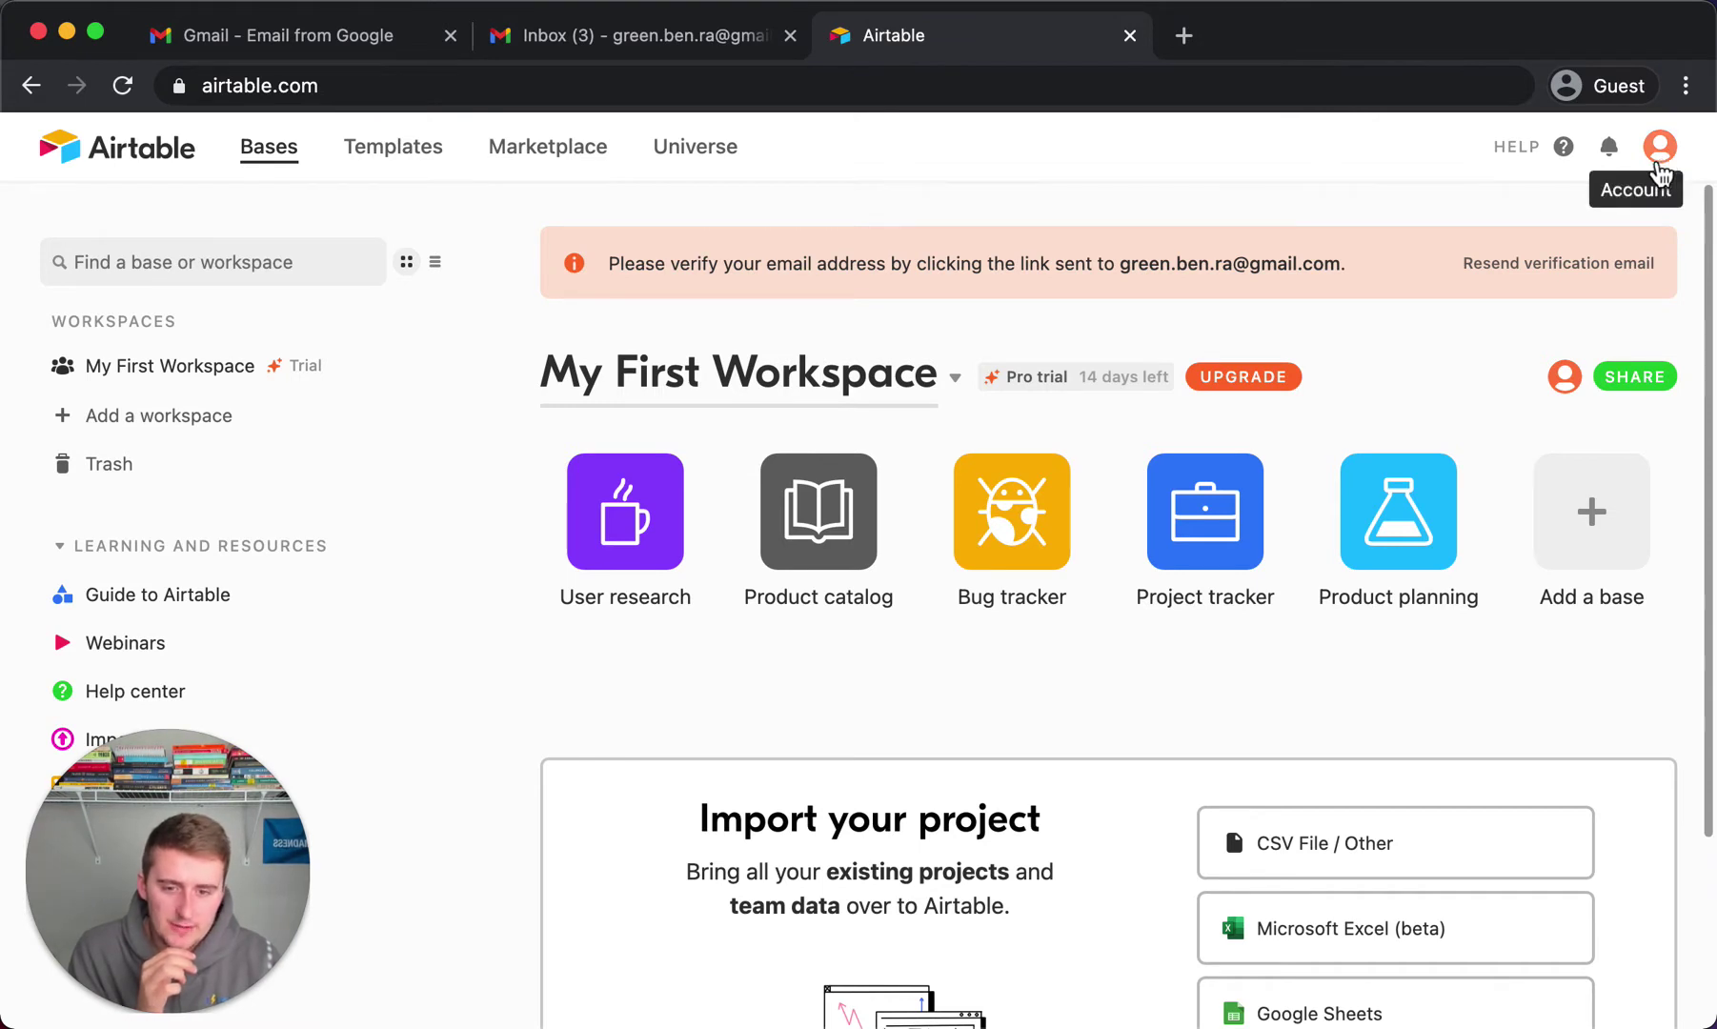
- Open Airtable's Account overview from the avatar menu and scroll to the API section with no key
click(1659, 151)
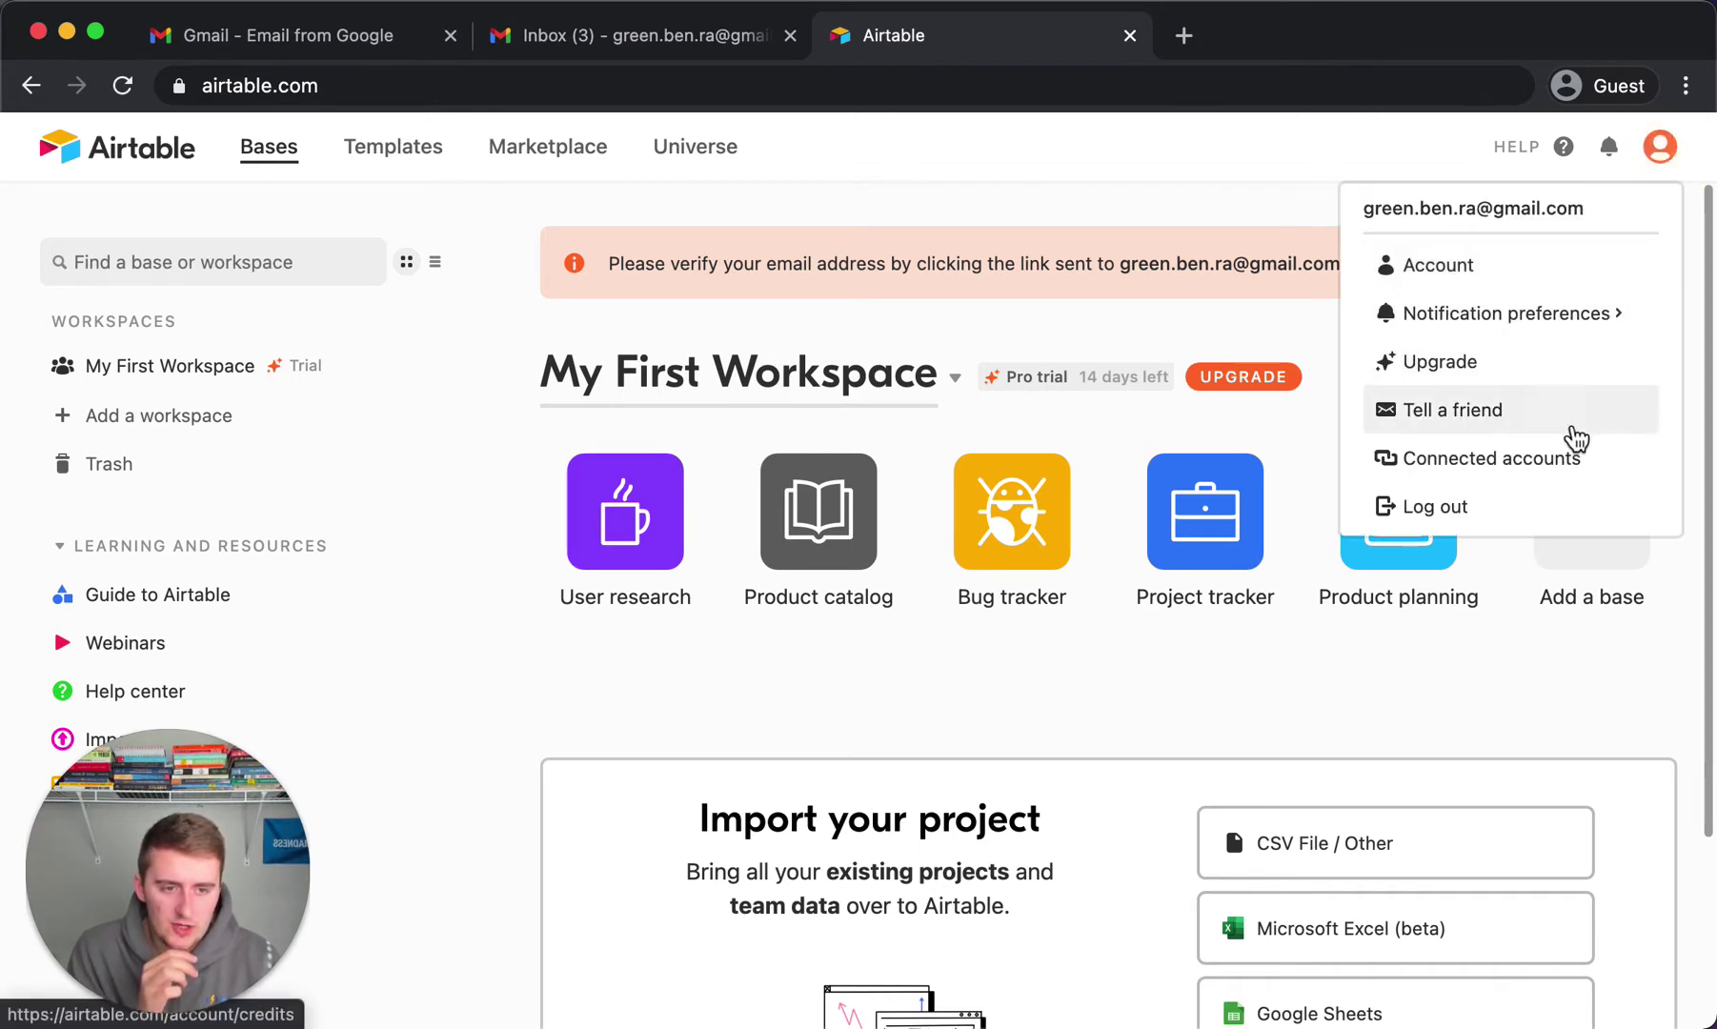
click(1449, 272)
scroll(1040, 419, down, 5)
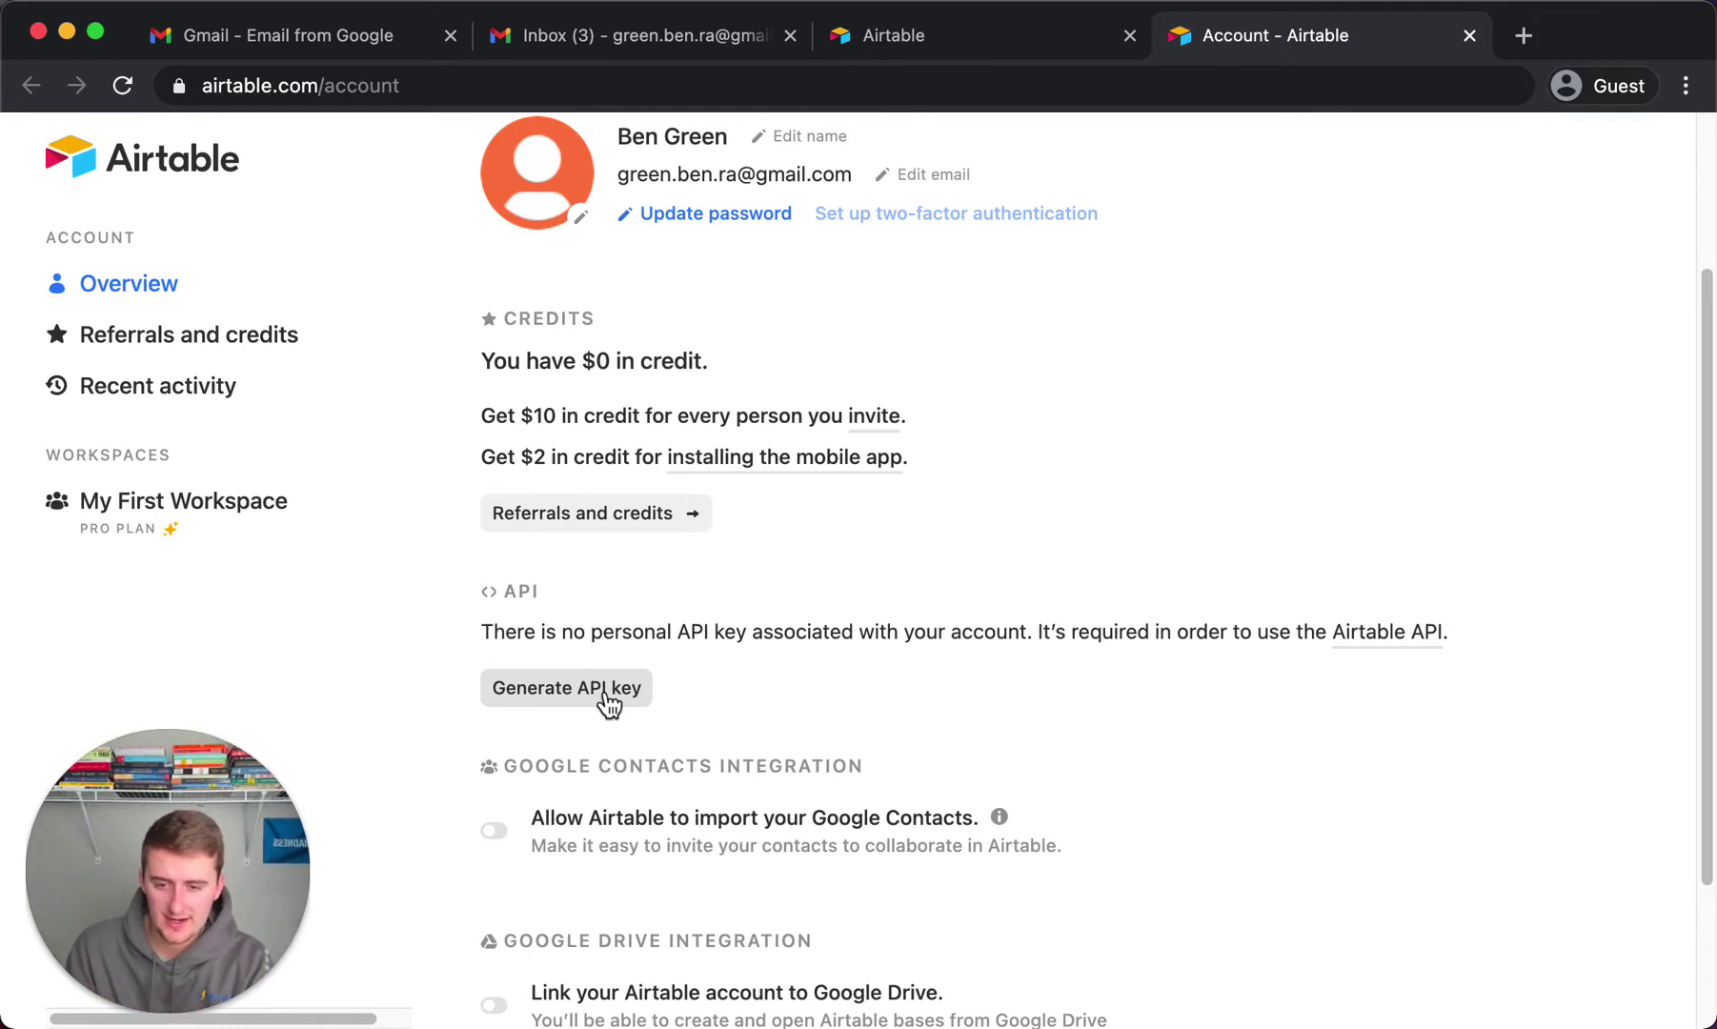
- Return to the Airtable workspace home and reopen the Account page in a new tab at its API section
scroll(608, 705, up, 3)
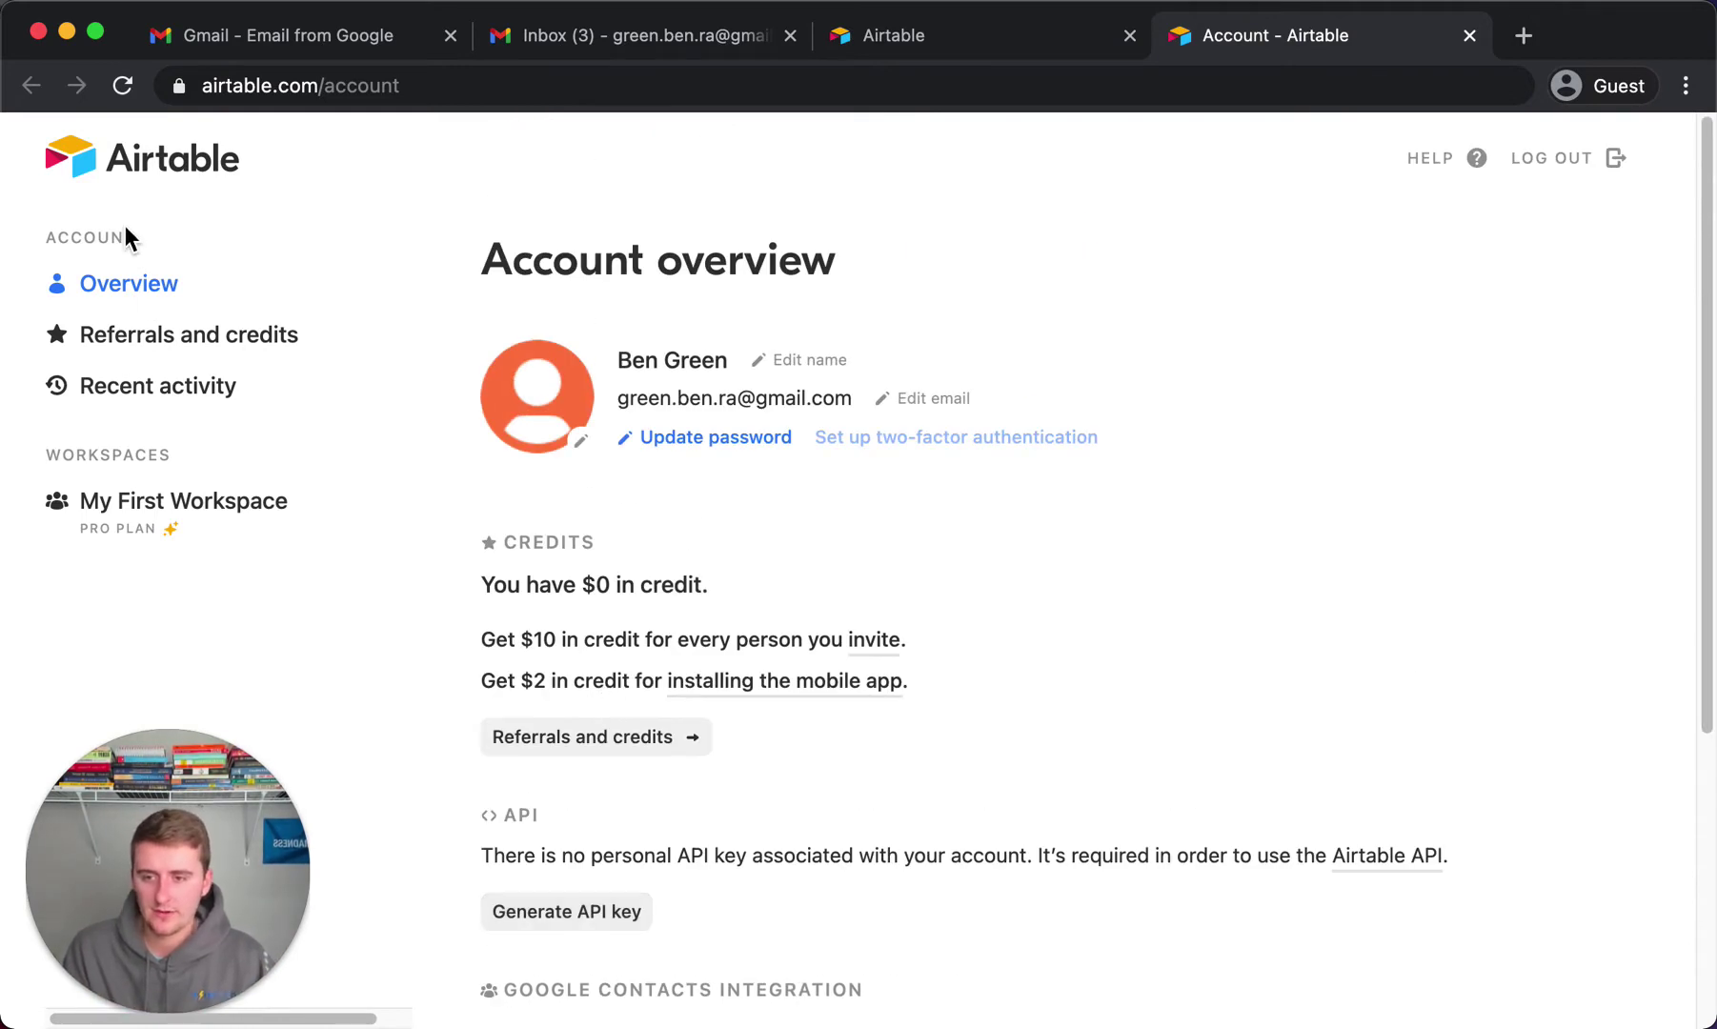
click(128, 188)
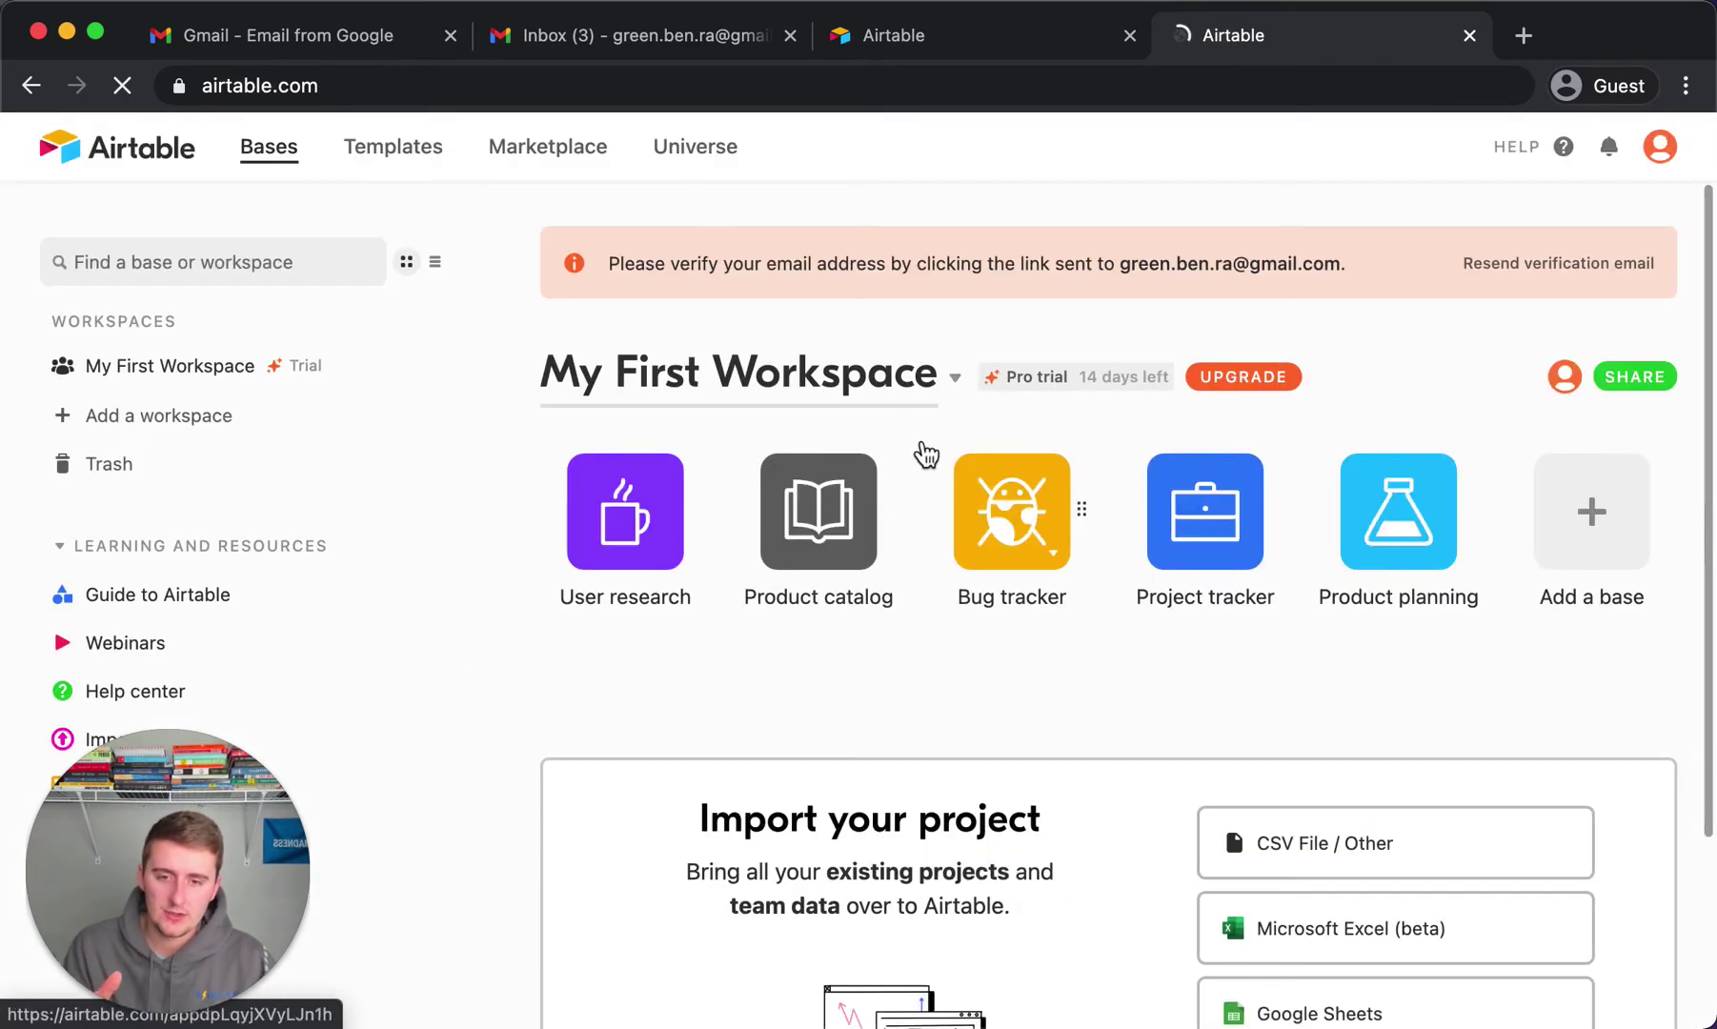
click(1660, 148)
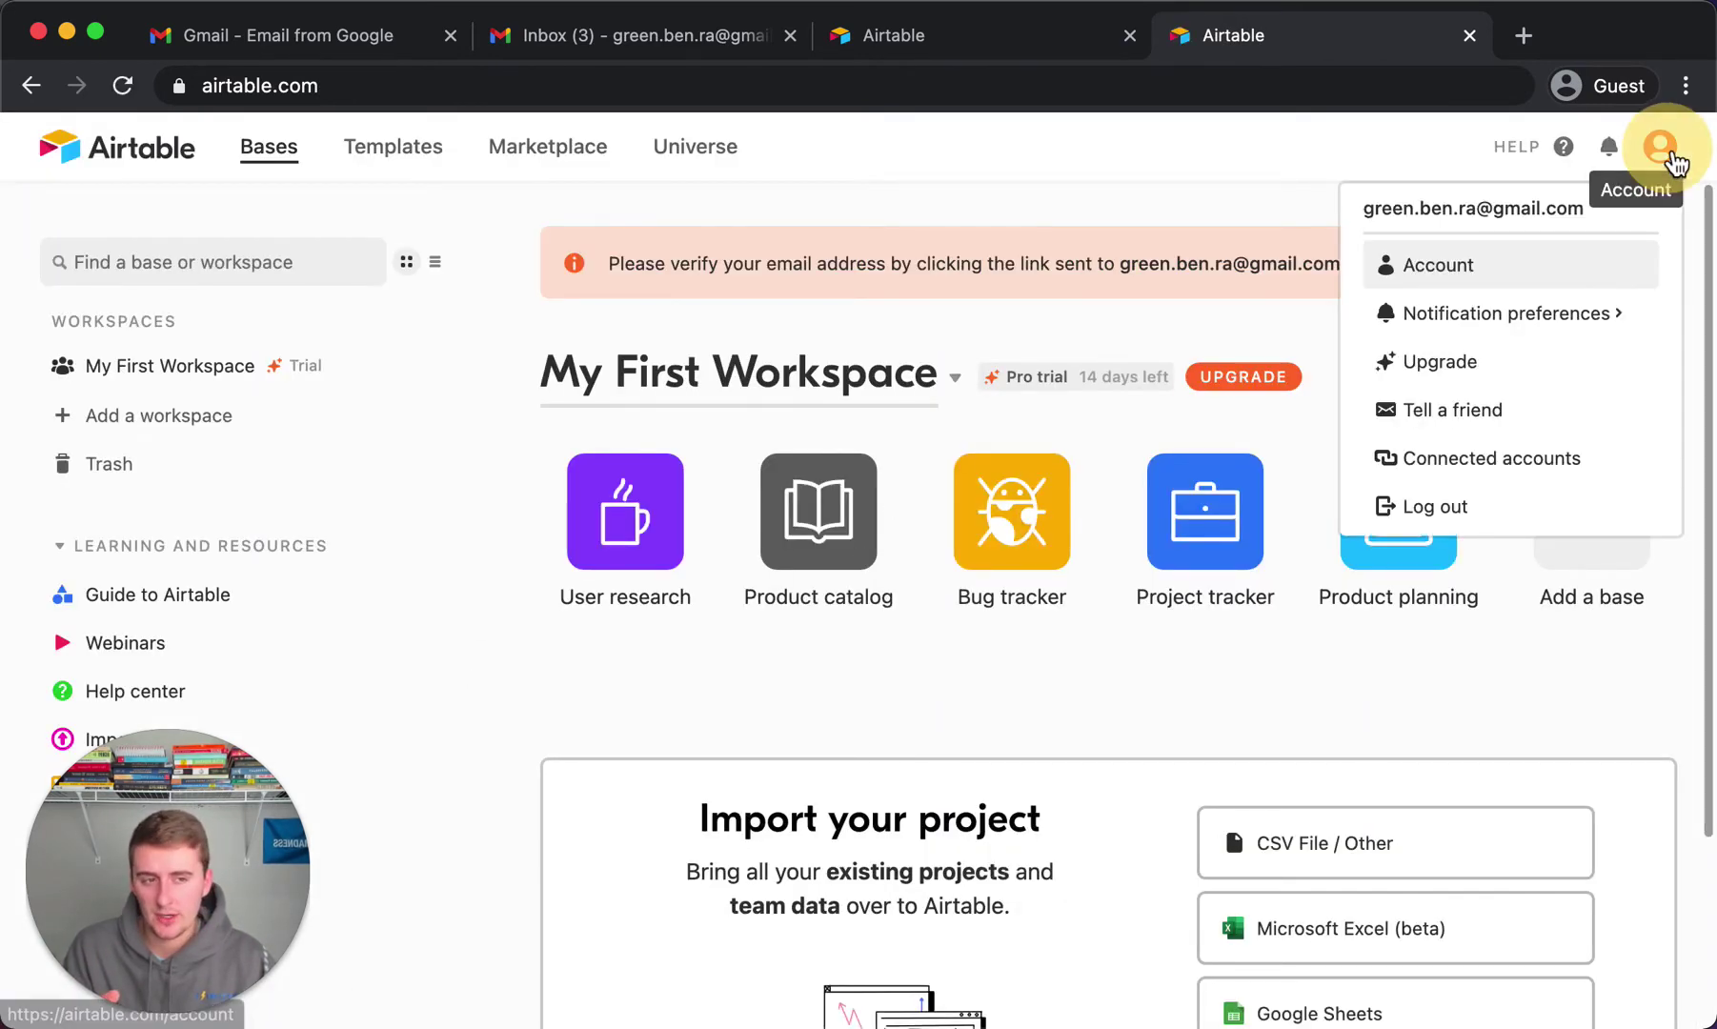
click(1472, 265)
scroll(820, 571, down, 3)
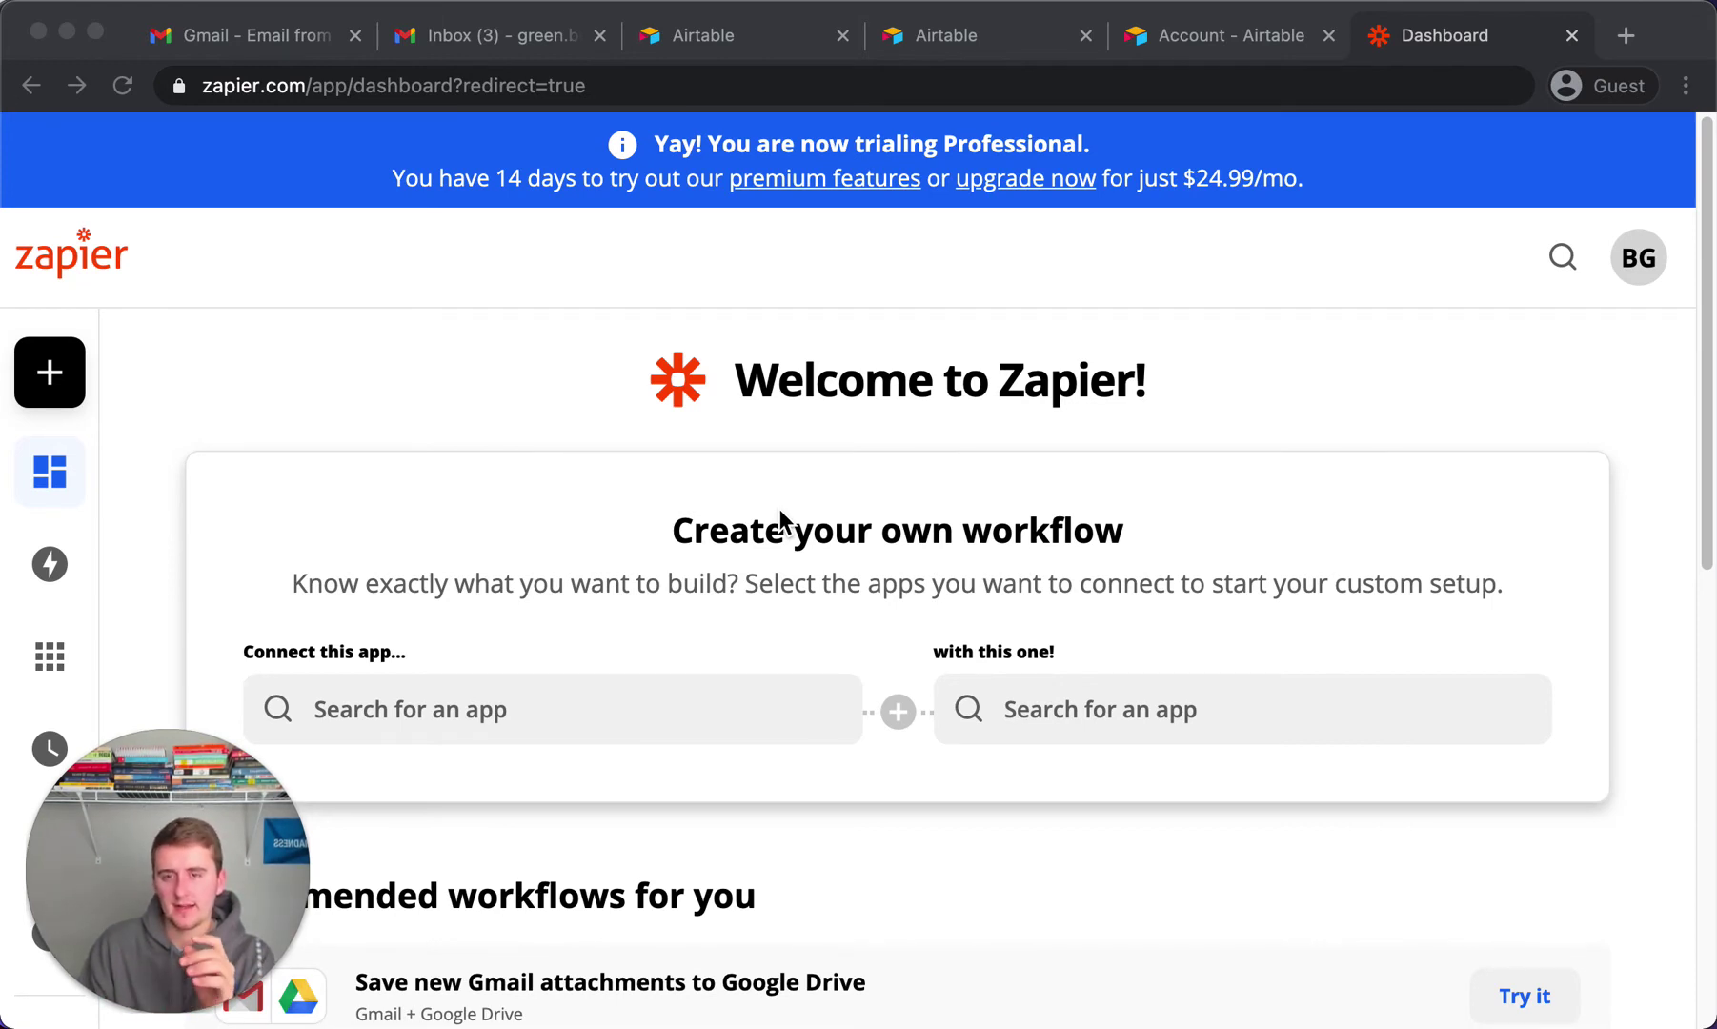
- Switch back to the Airtable account tab and scroll to the masked personal API key
click(1034, 43)
click(1224, 35)
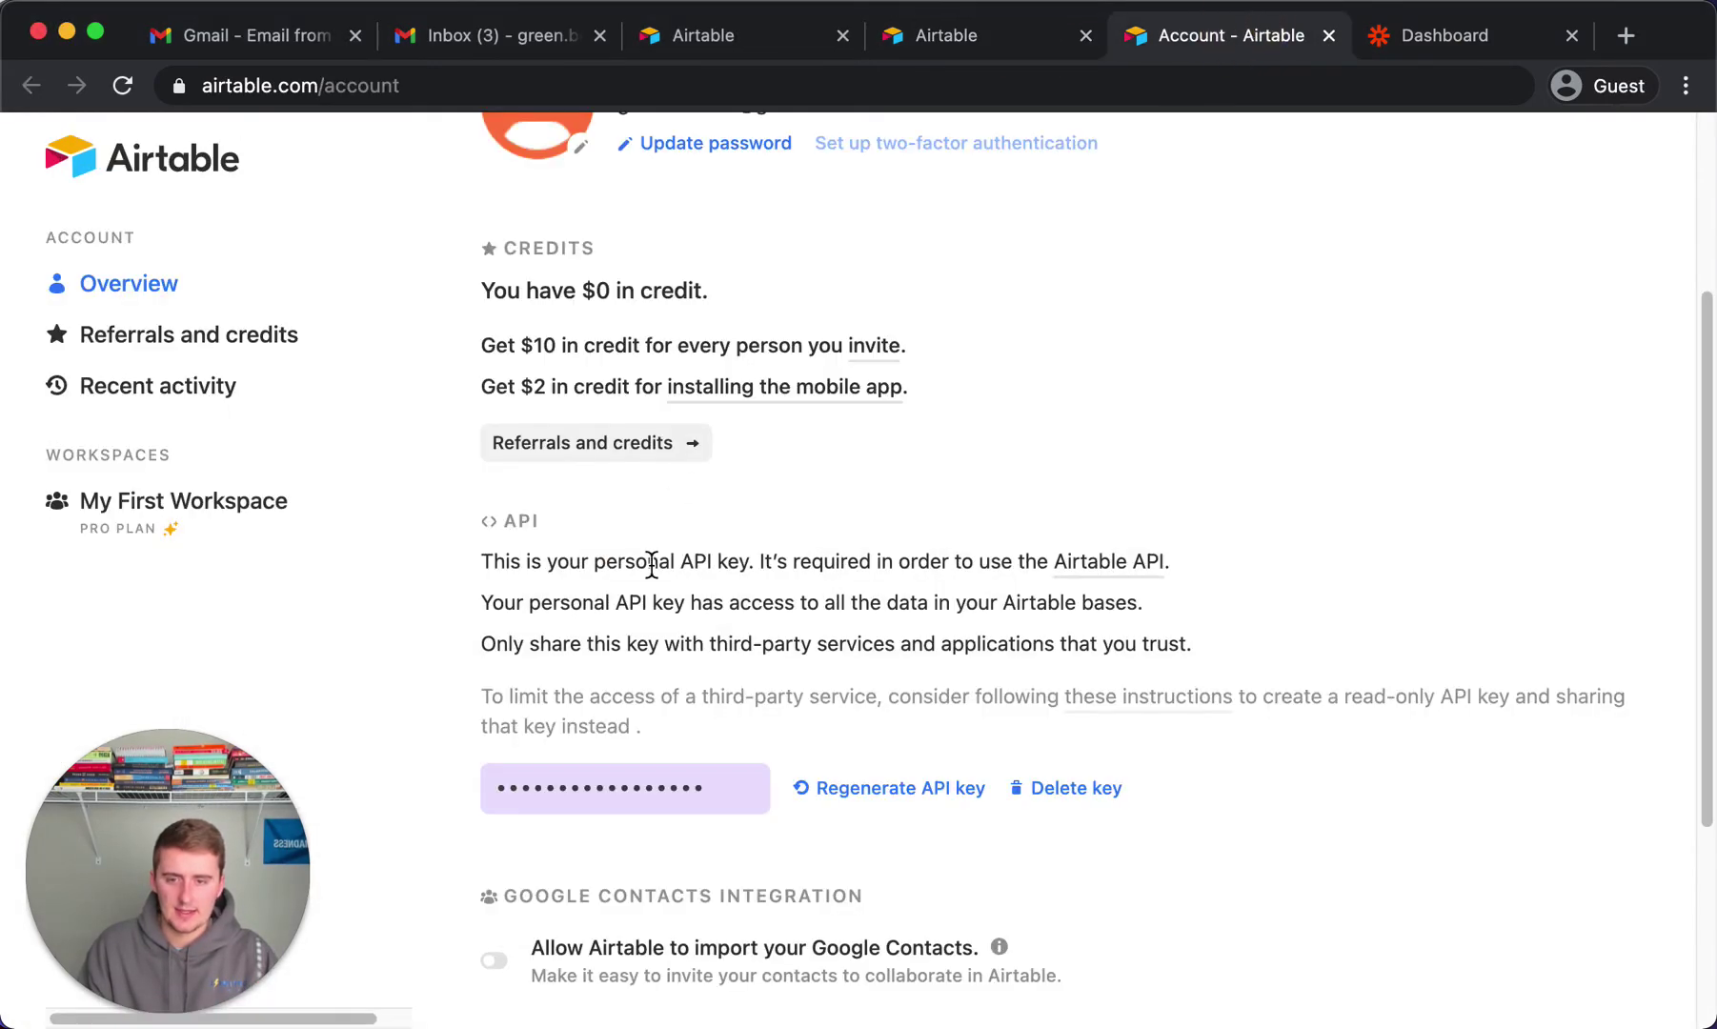
scroll(901, 335, up, 3)
scroll(943, 483, down, 2)
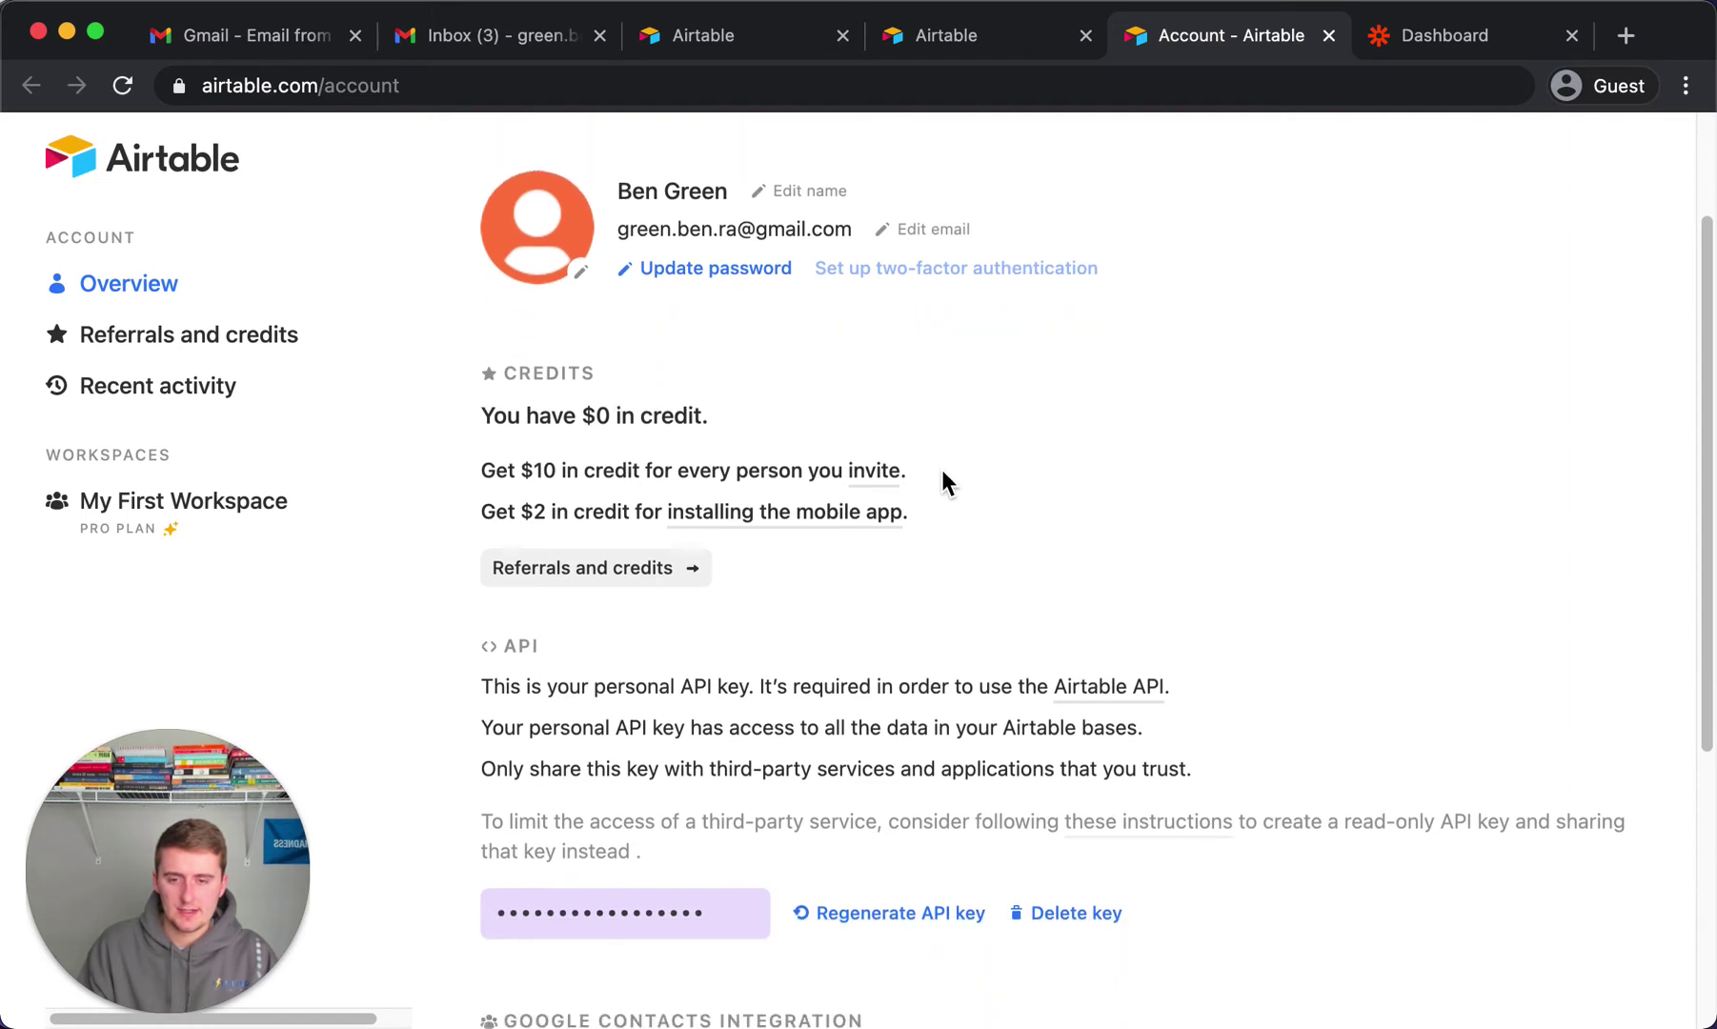
scroll(712, 862, down, 1)
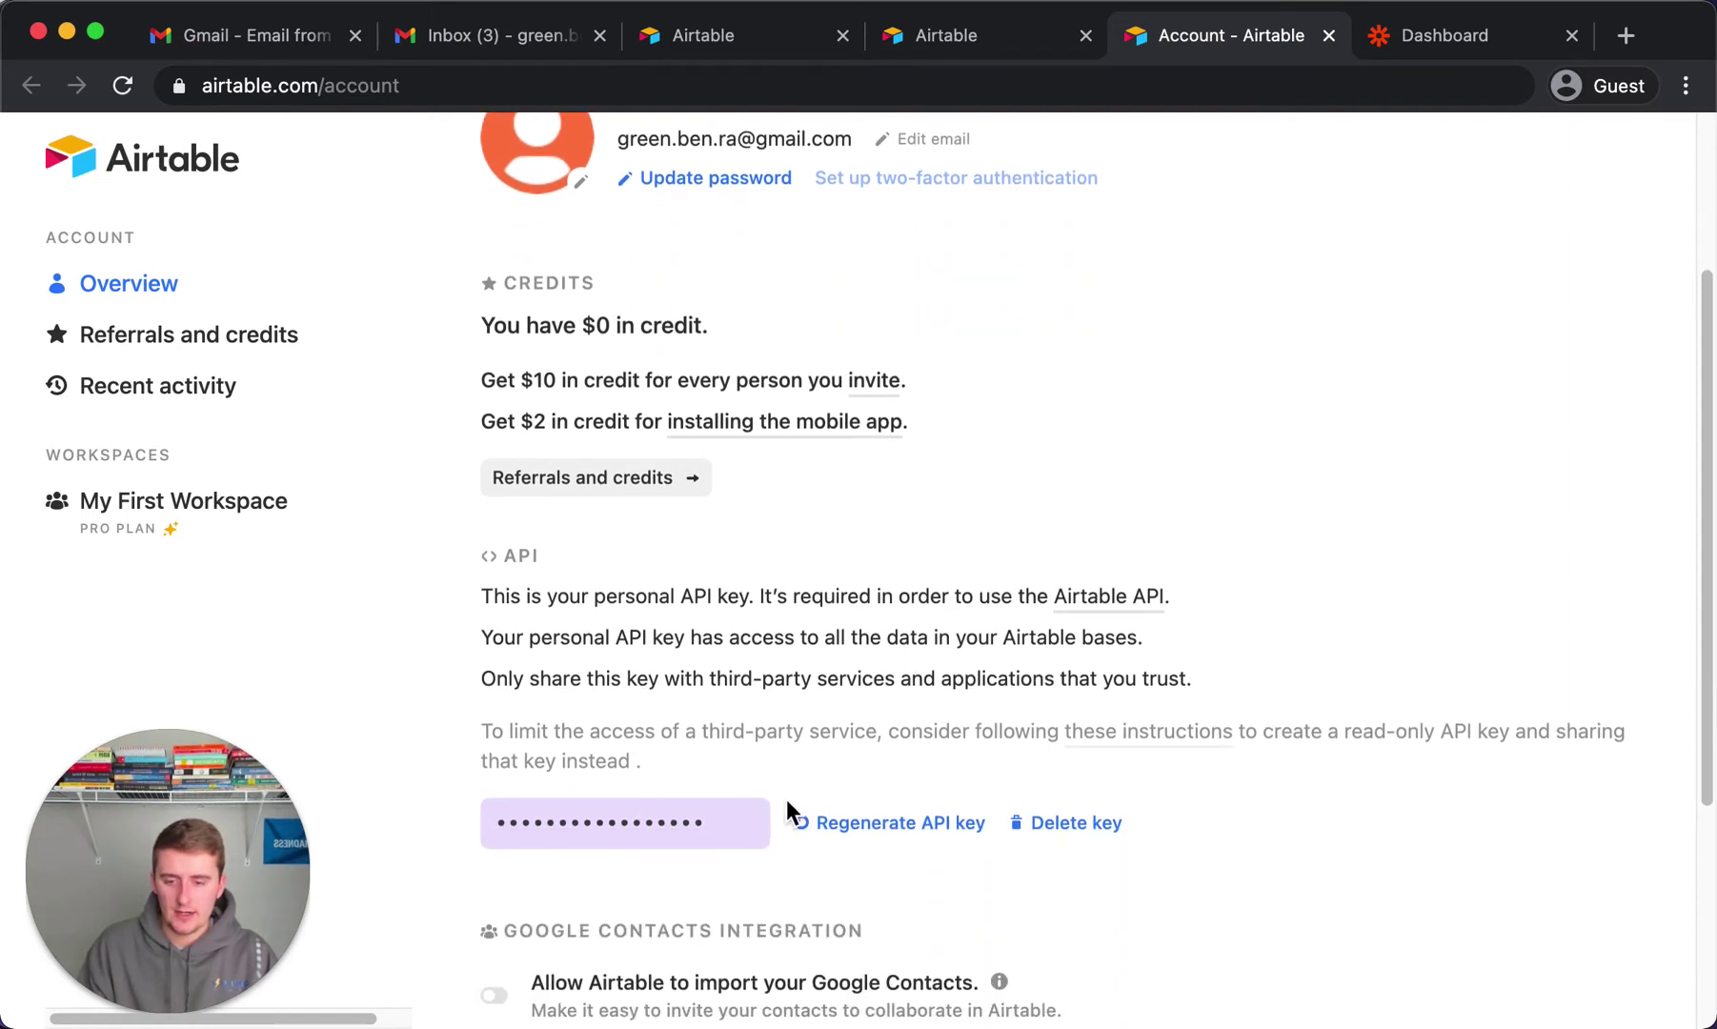
scroll(791, 813, down, 1)
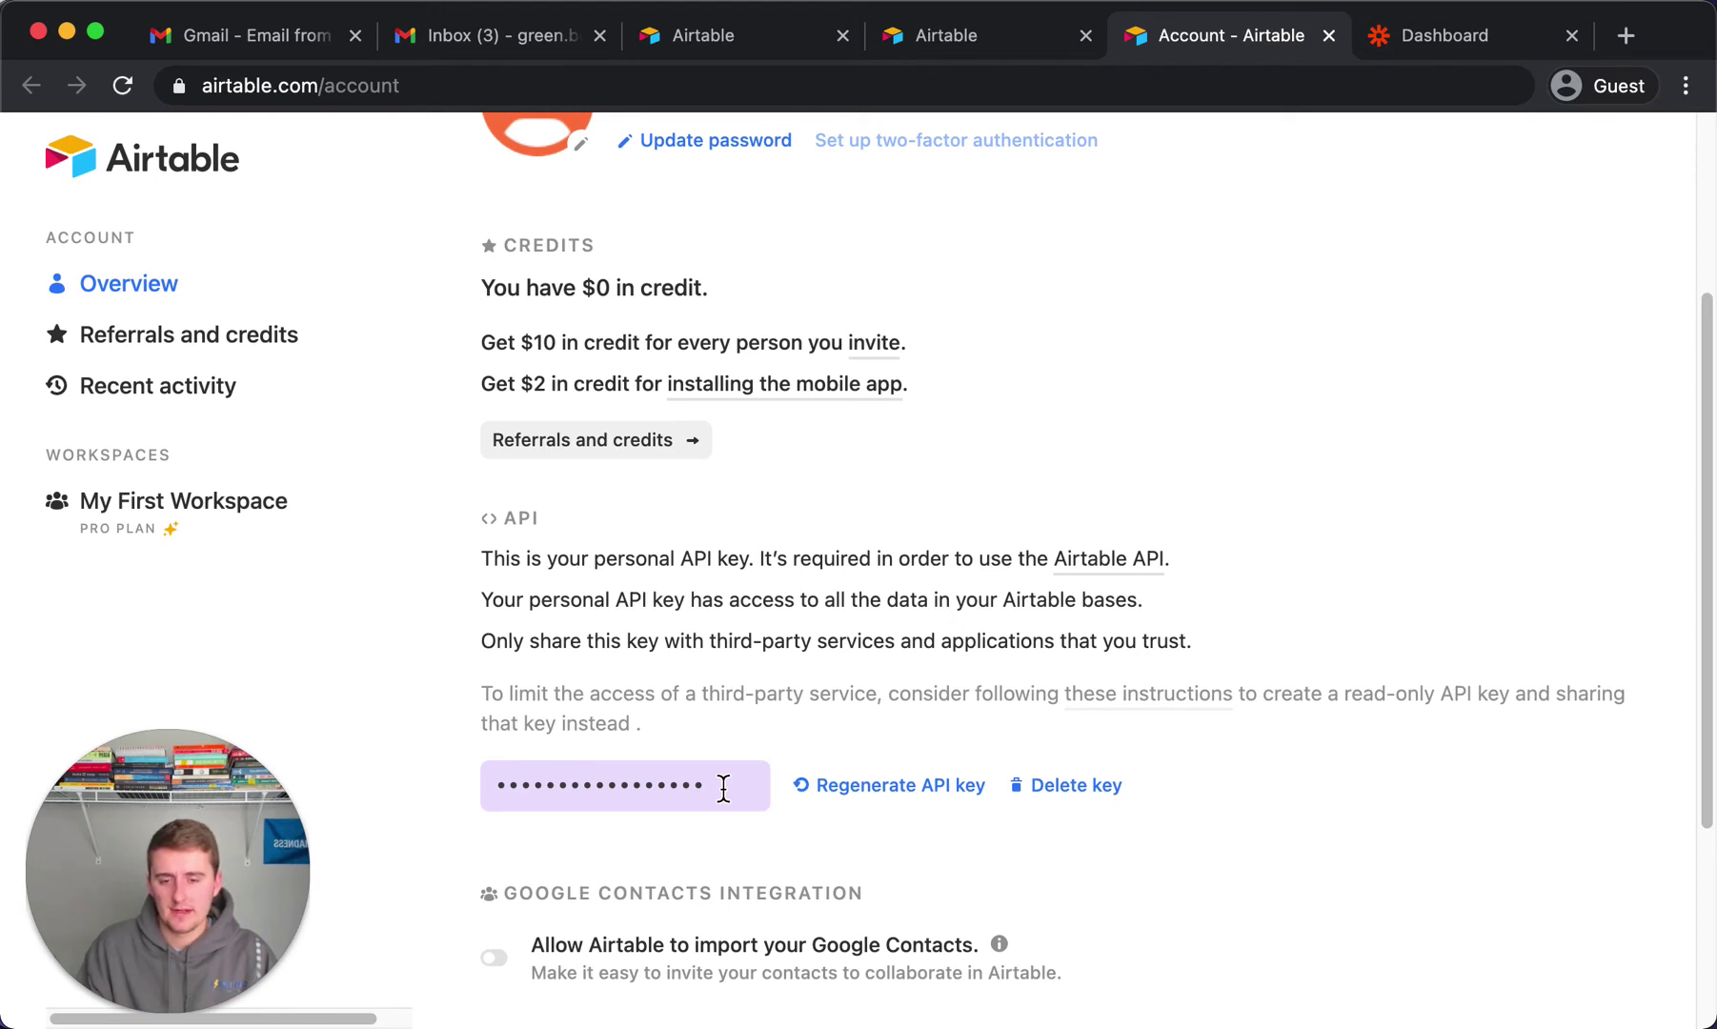
scroll(802, 610, up, 1)
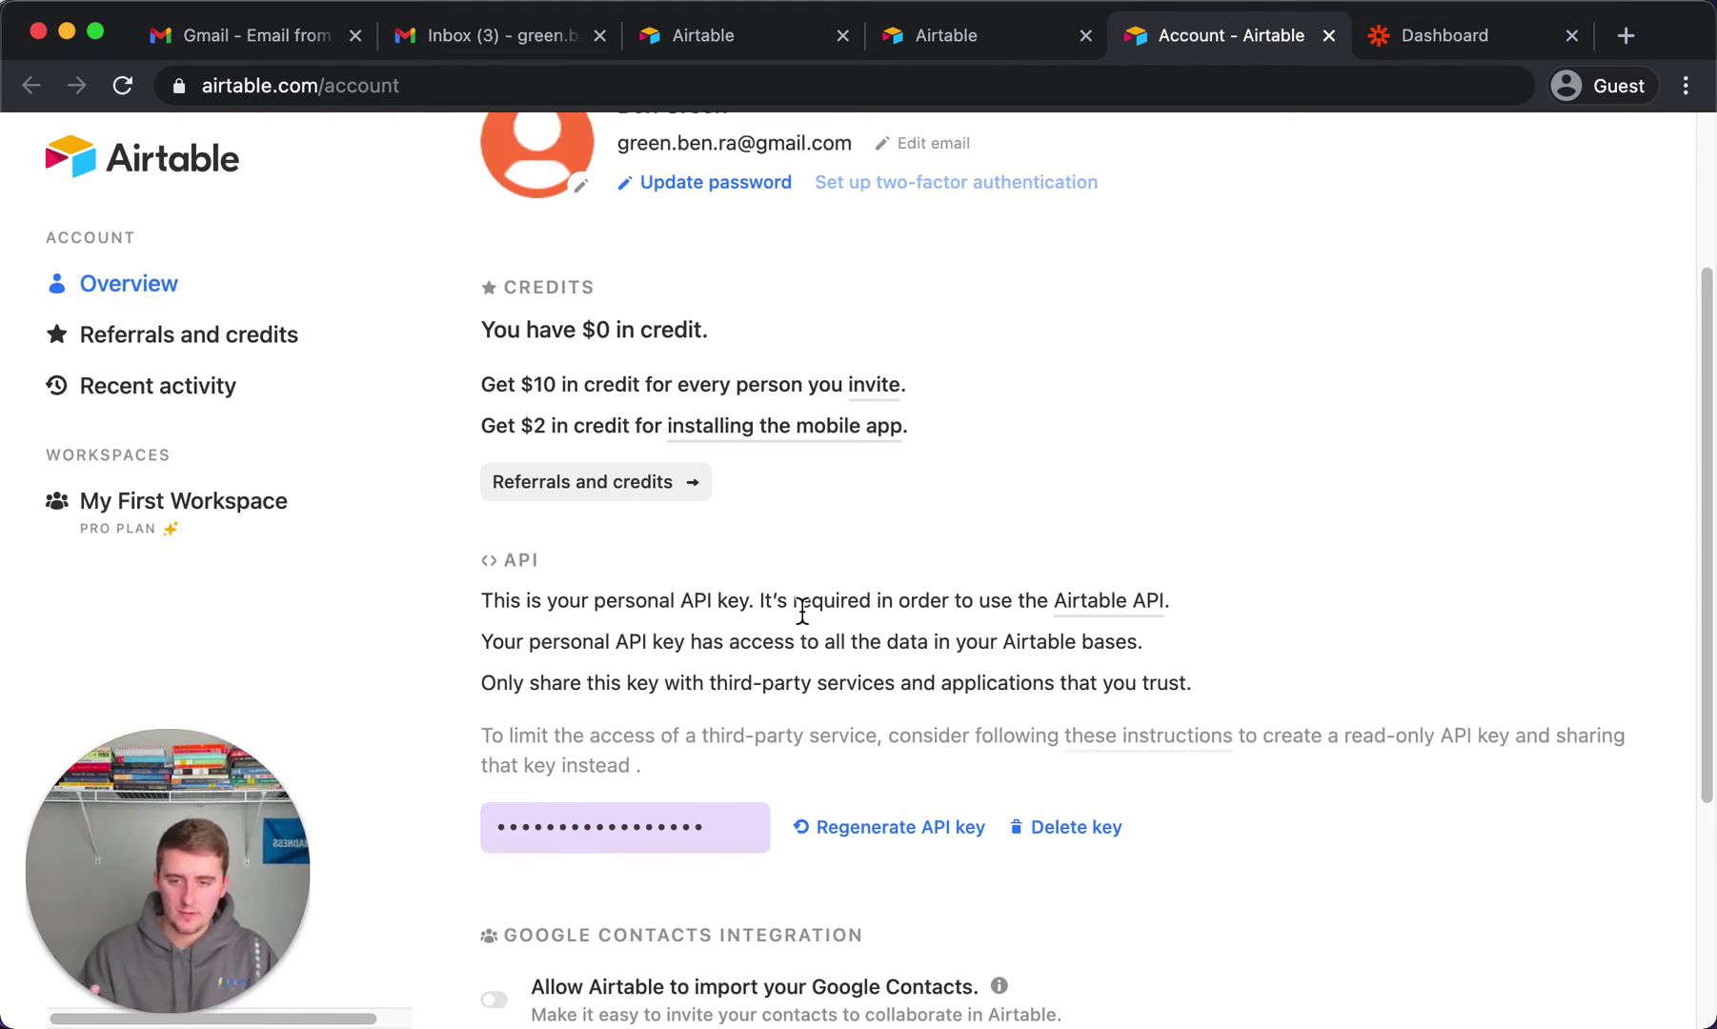
scroll(802, 610, up, 4)
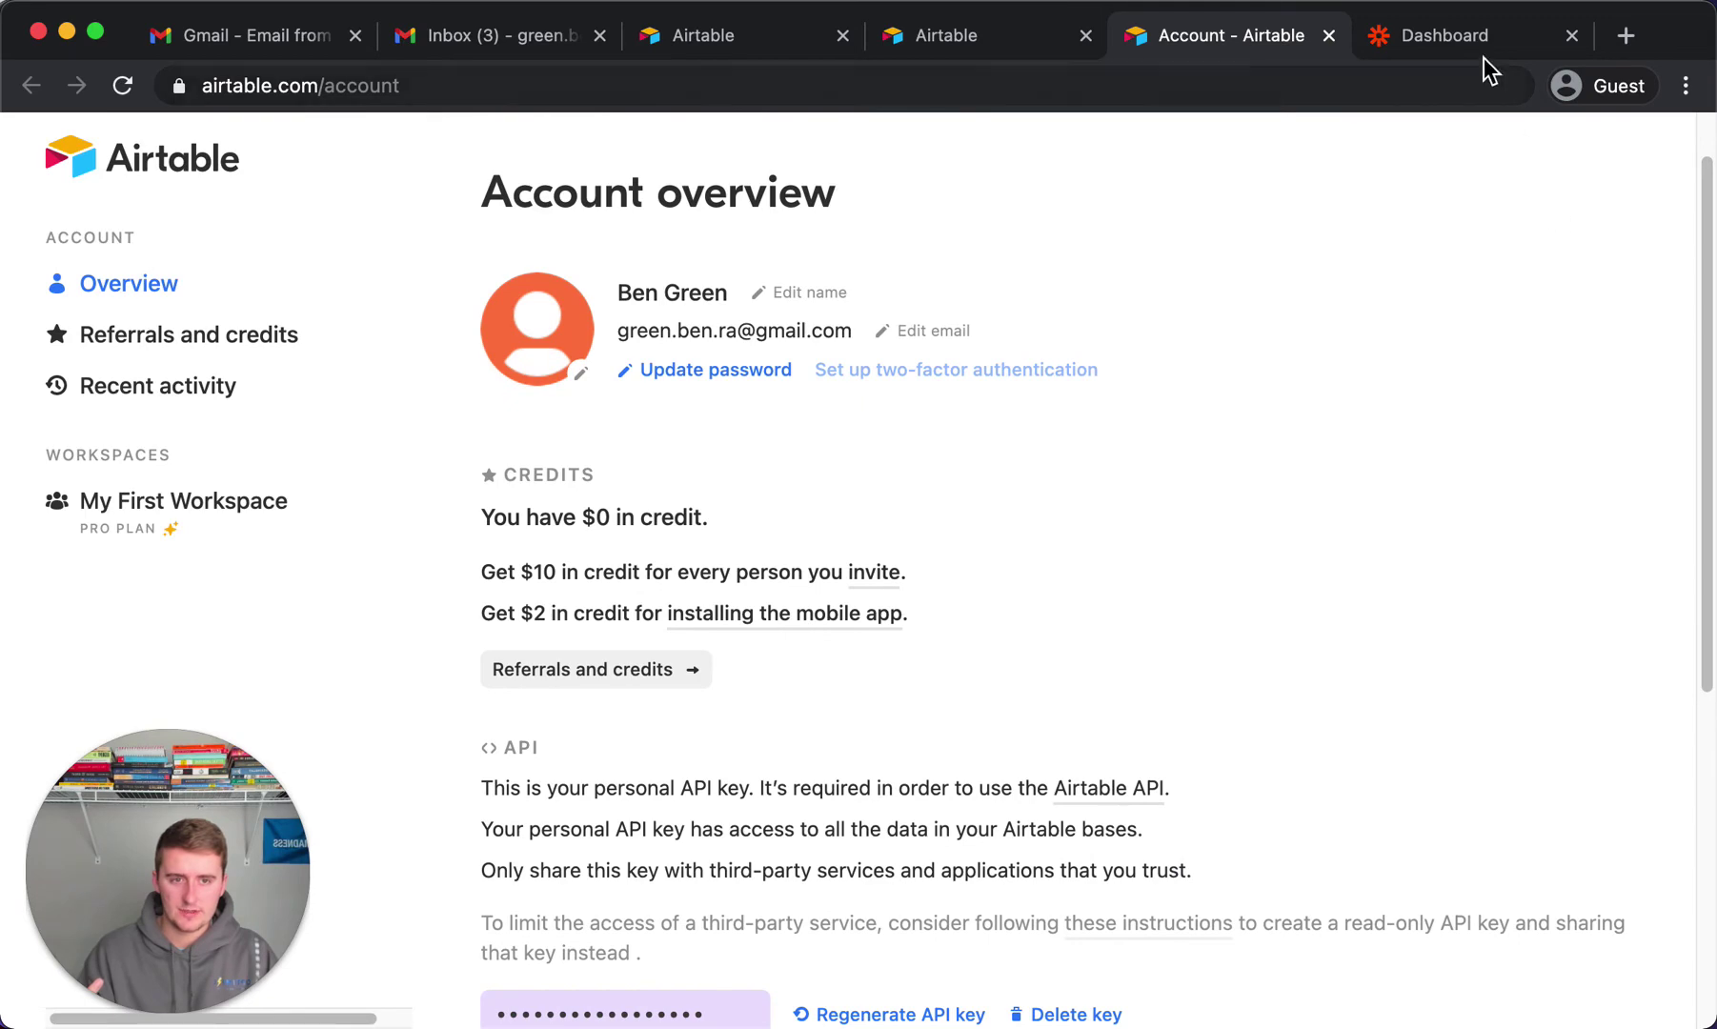
- Switch to the Zapier dashboard tab and expand the left sidebar
click(1482, 43)
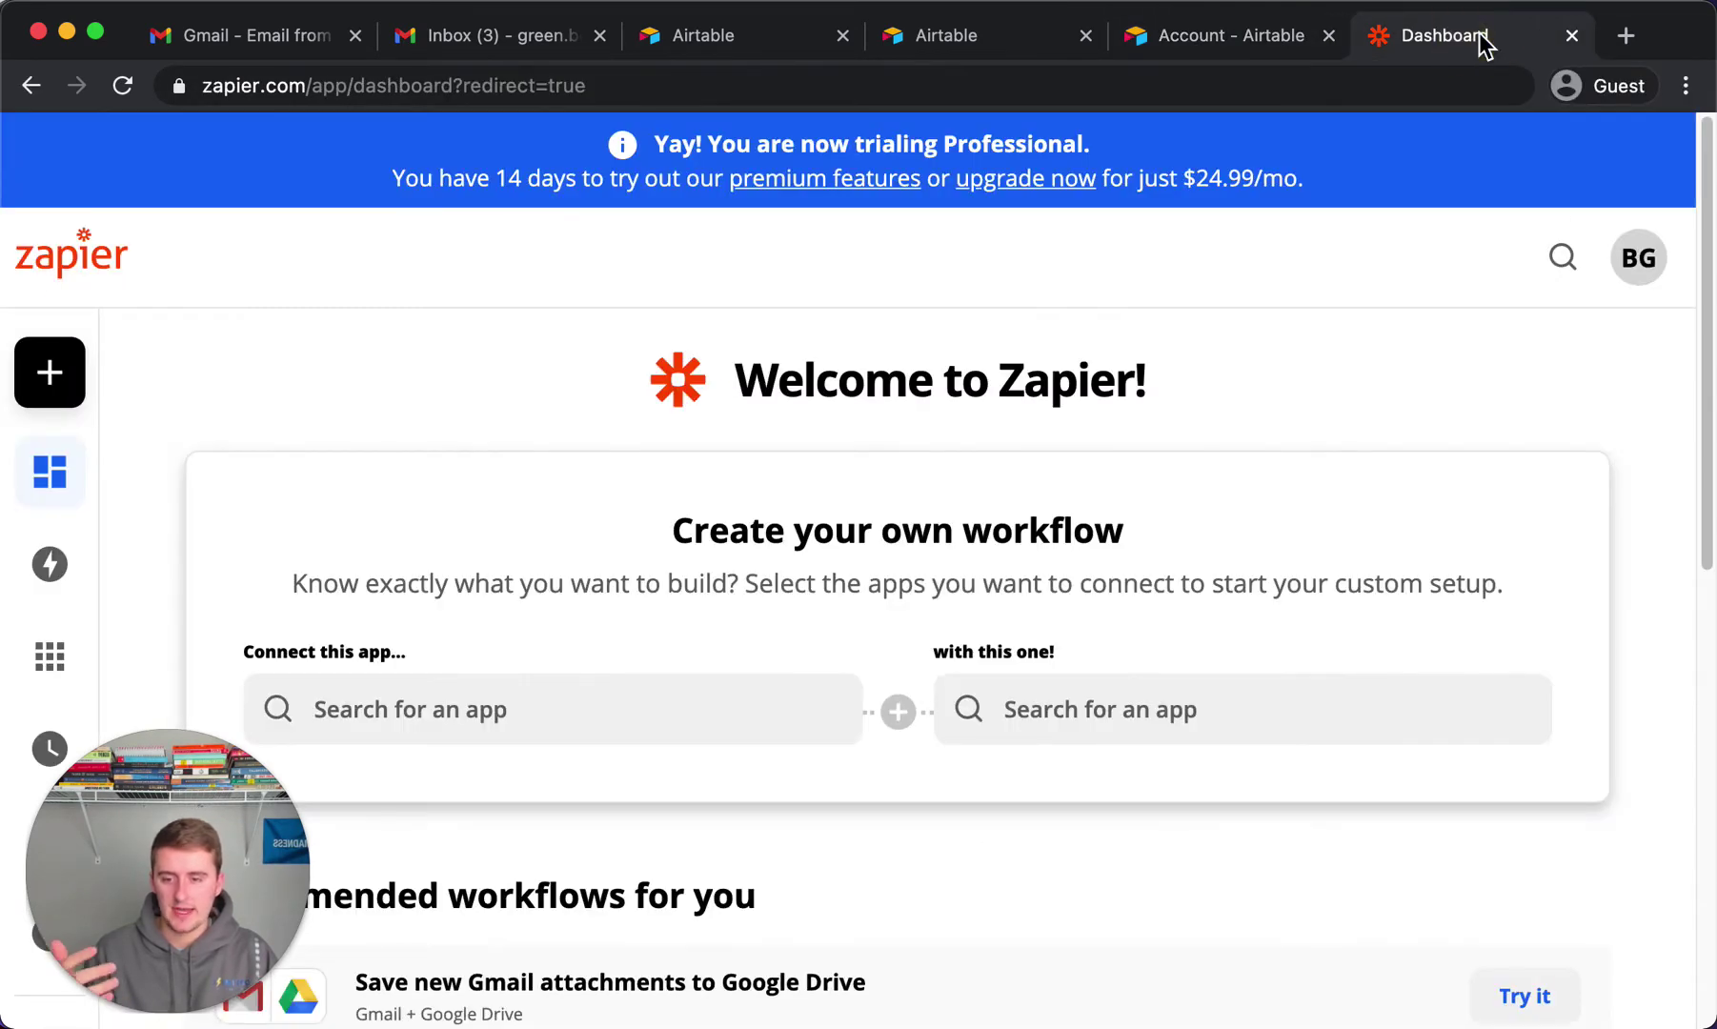
scroll(1155, 324, down, 4)
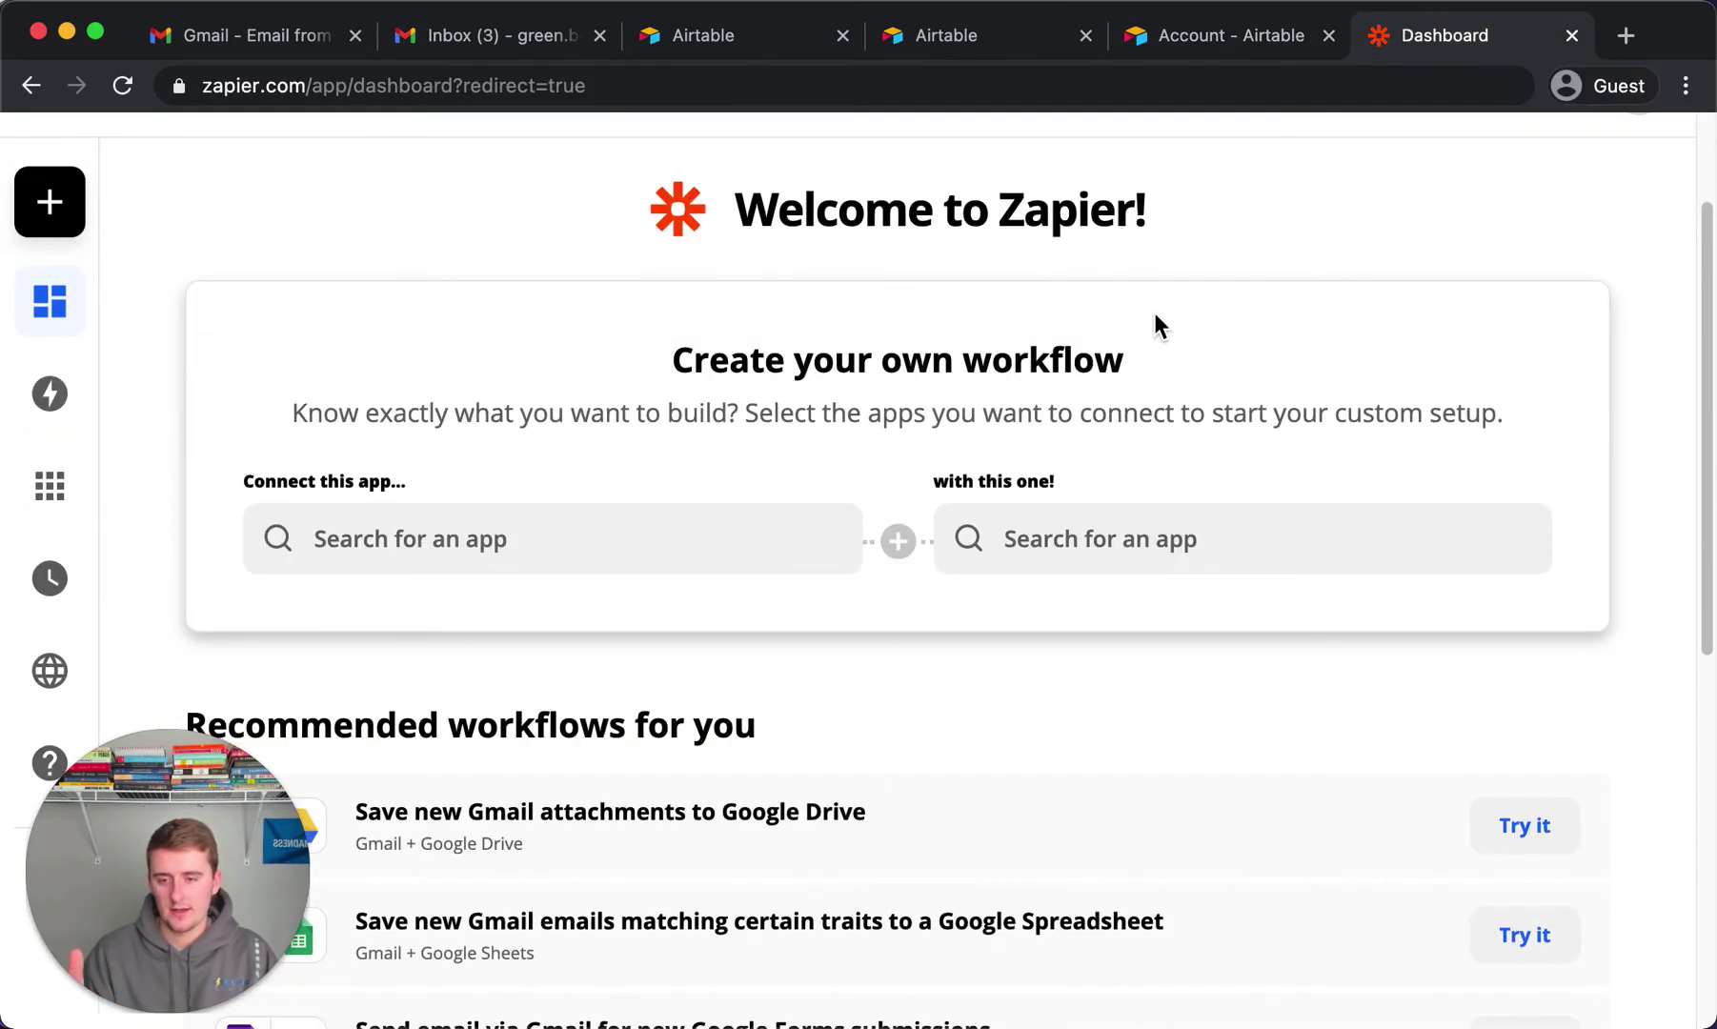
scroll(1154, 315, up, 4)
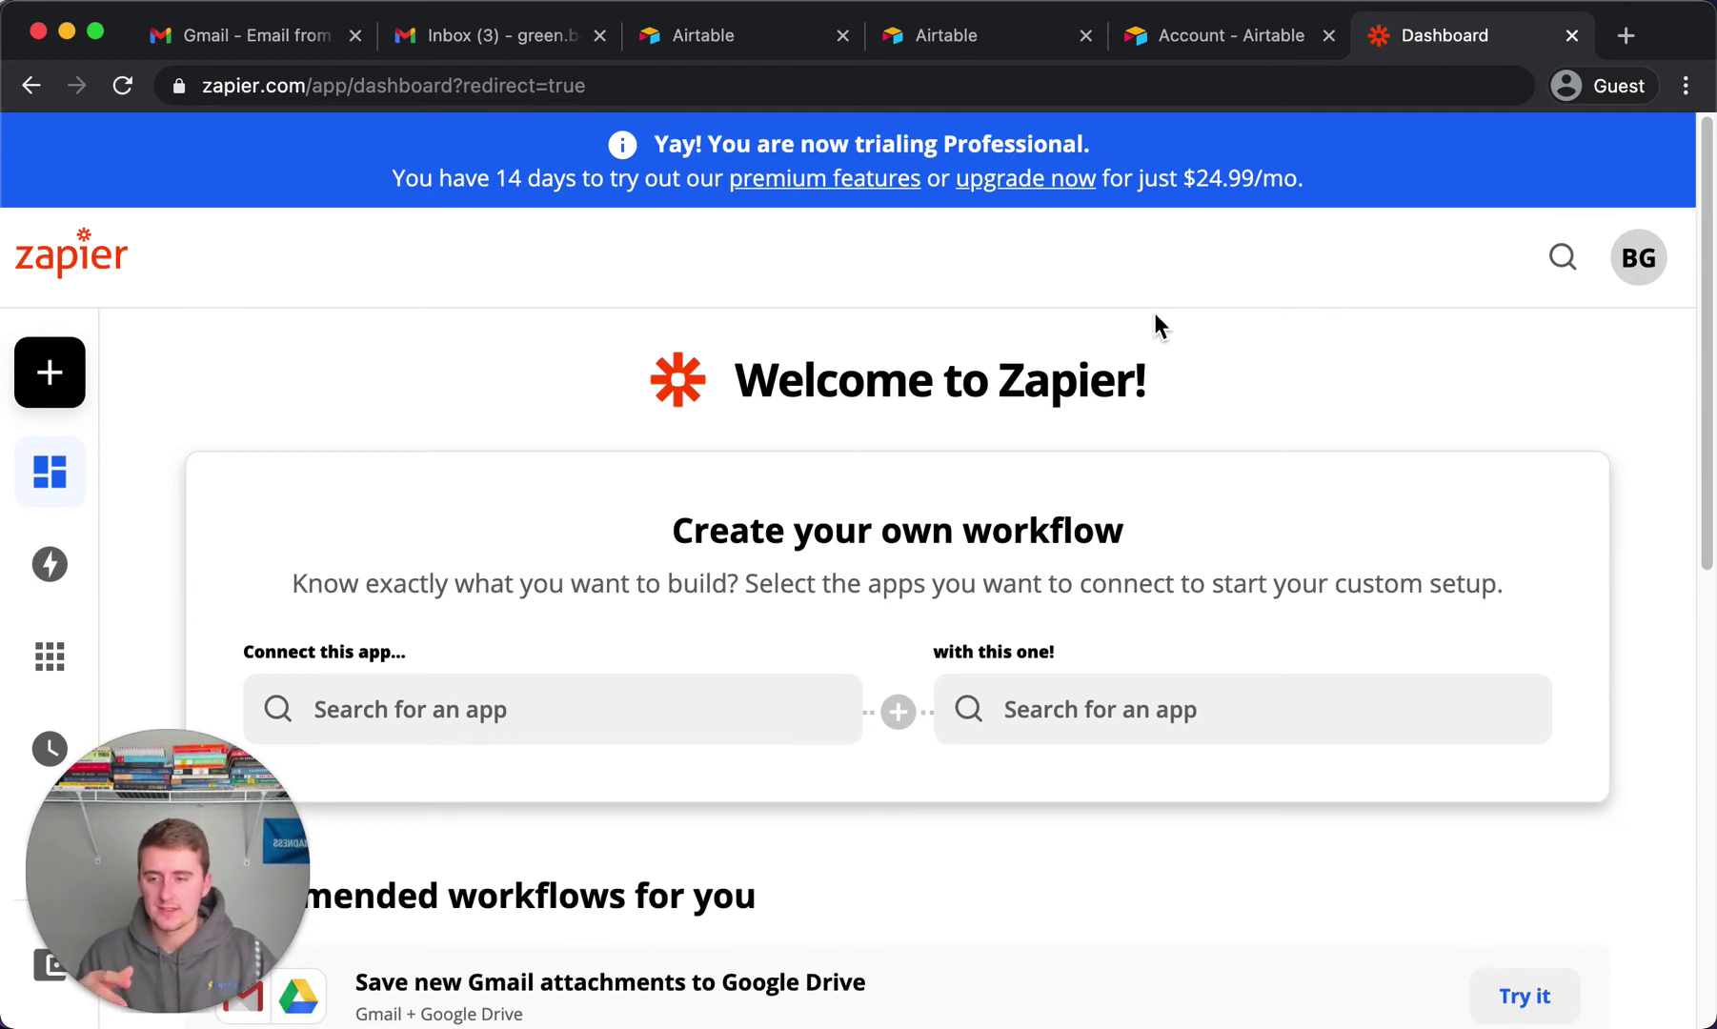
mouse_move(66, 588)
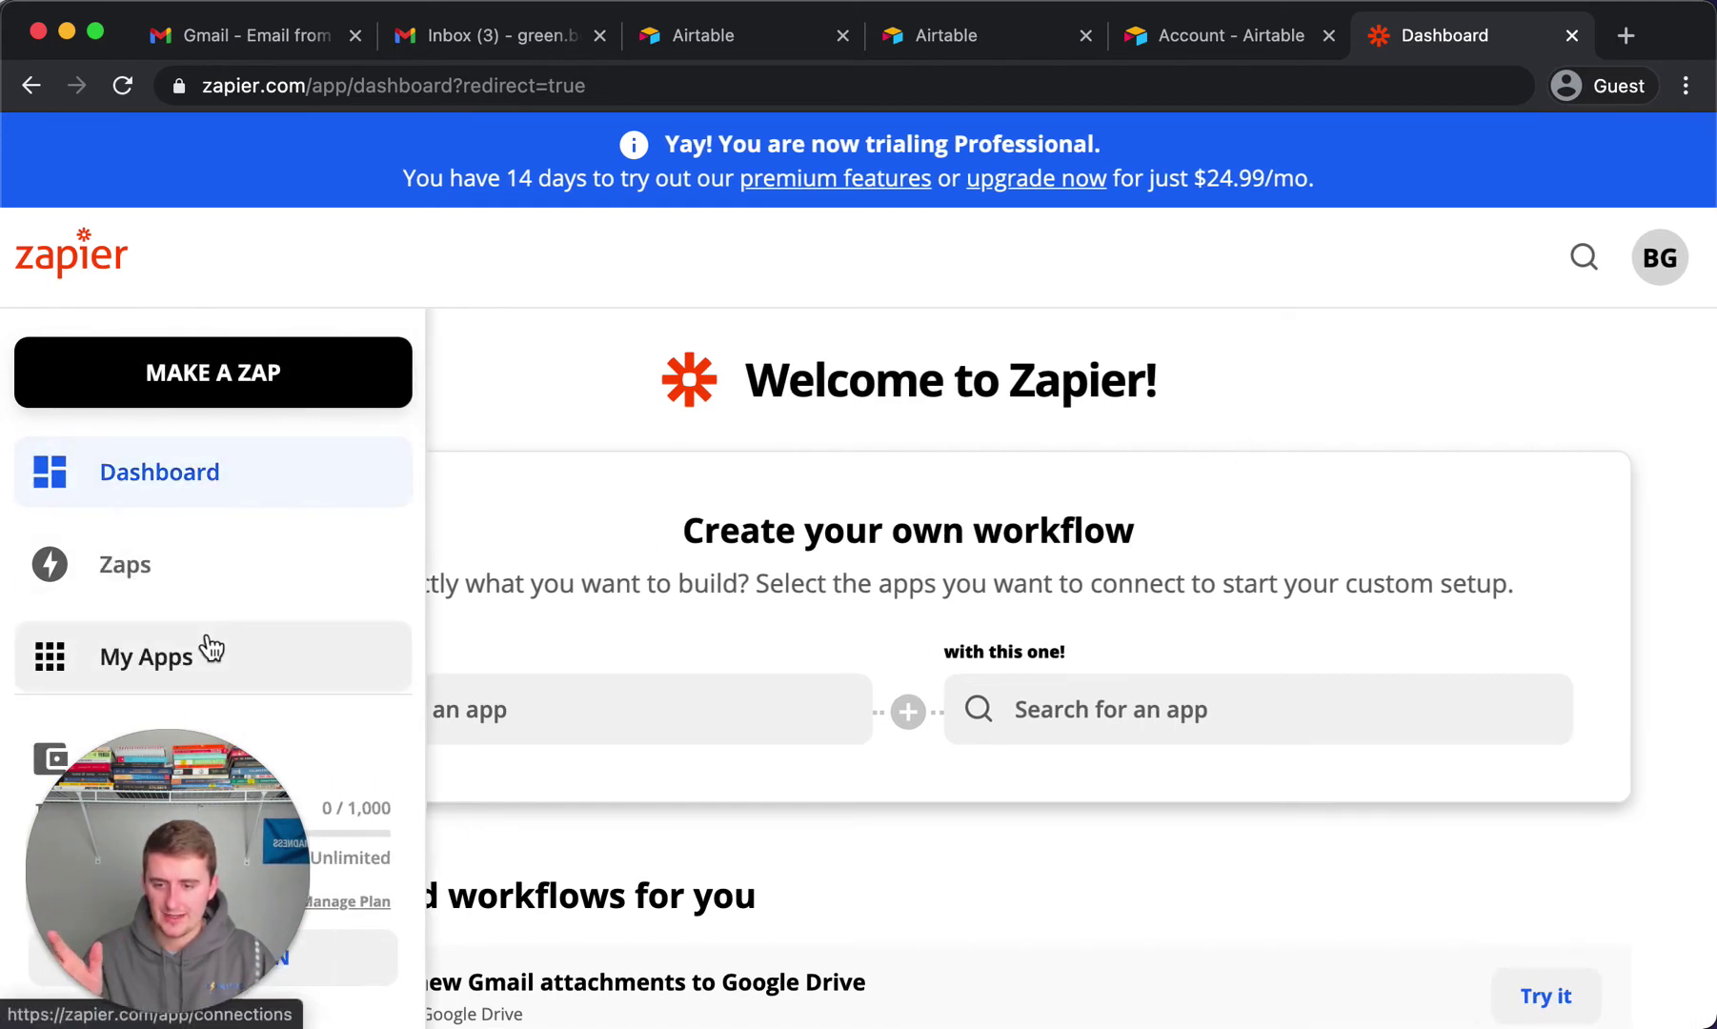
- Go to My Apps, start a new app connection, and search the app list for 'airt'
click(187, 657)
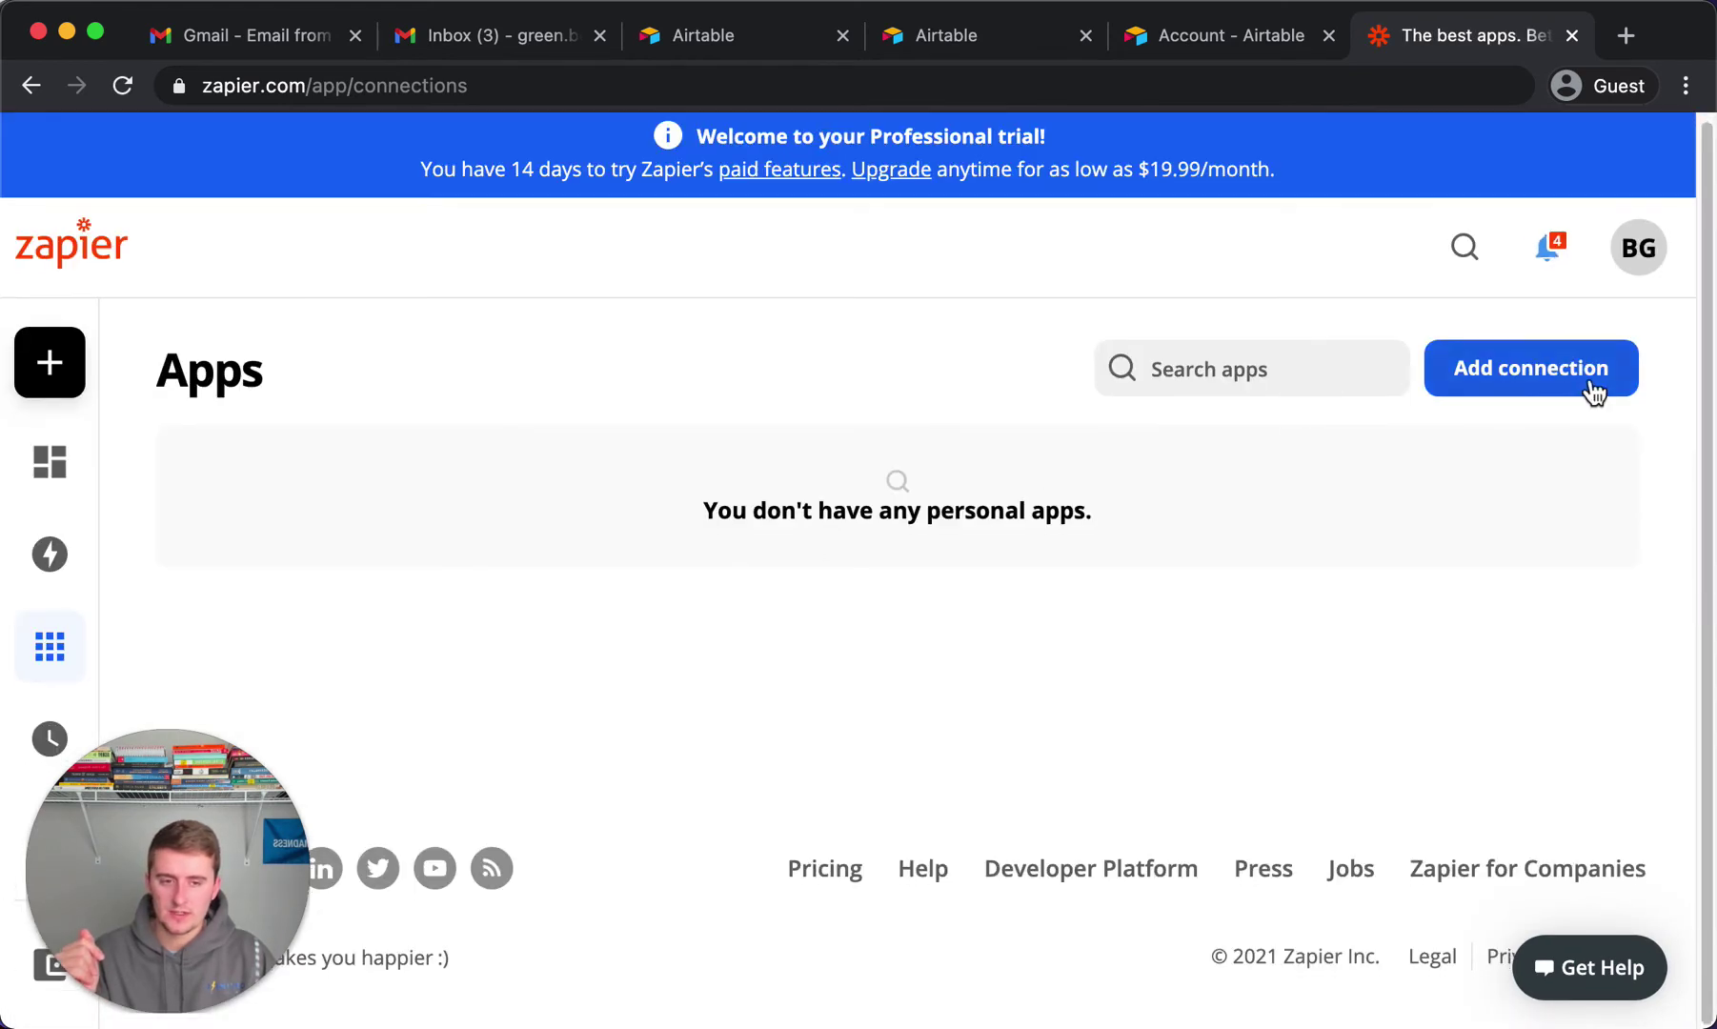
click(1575, 379)
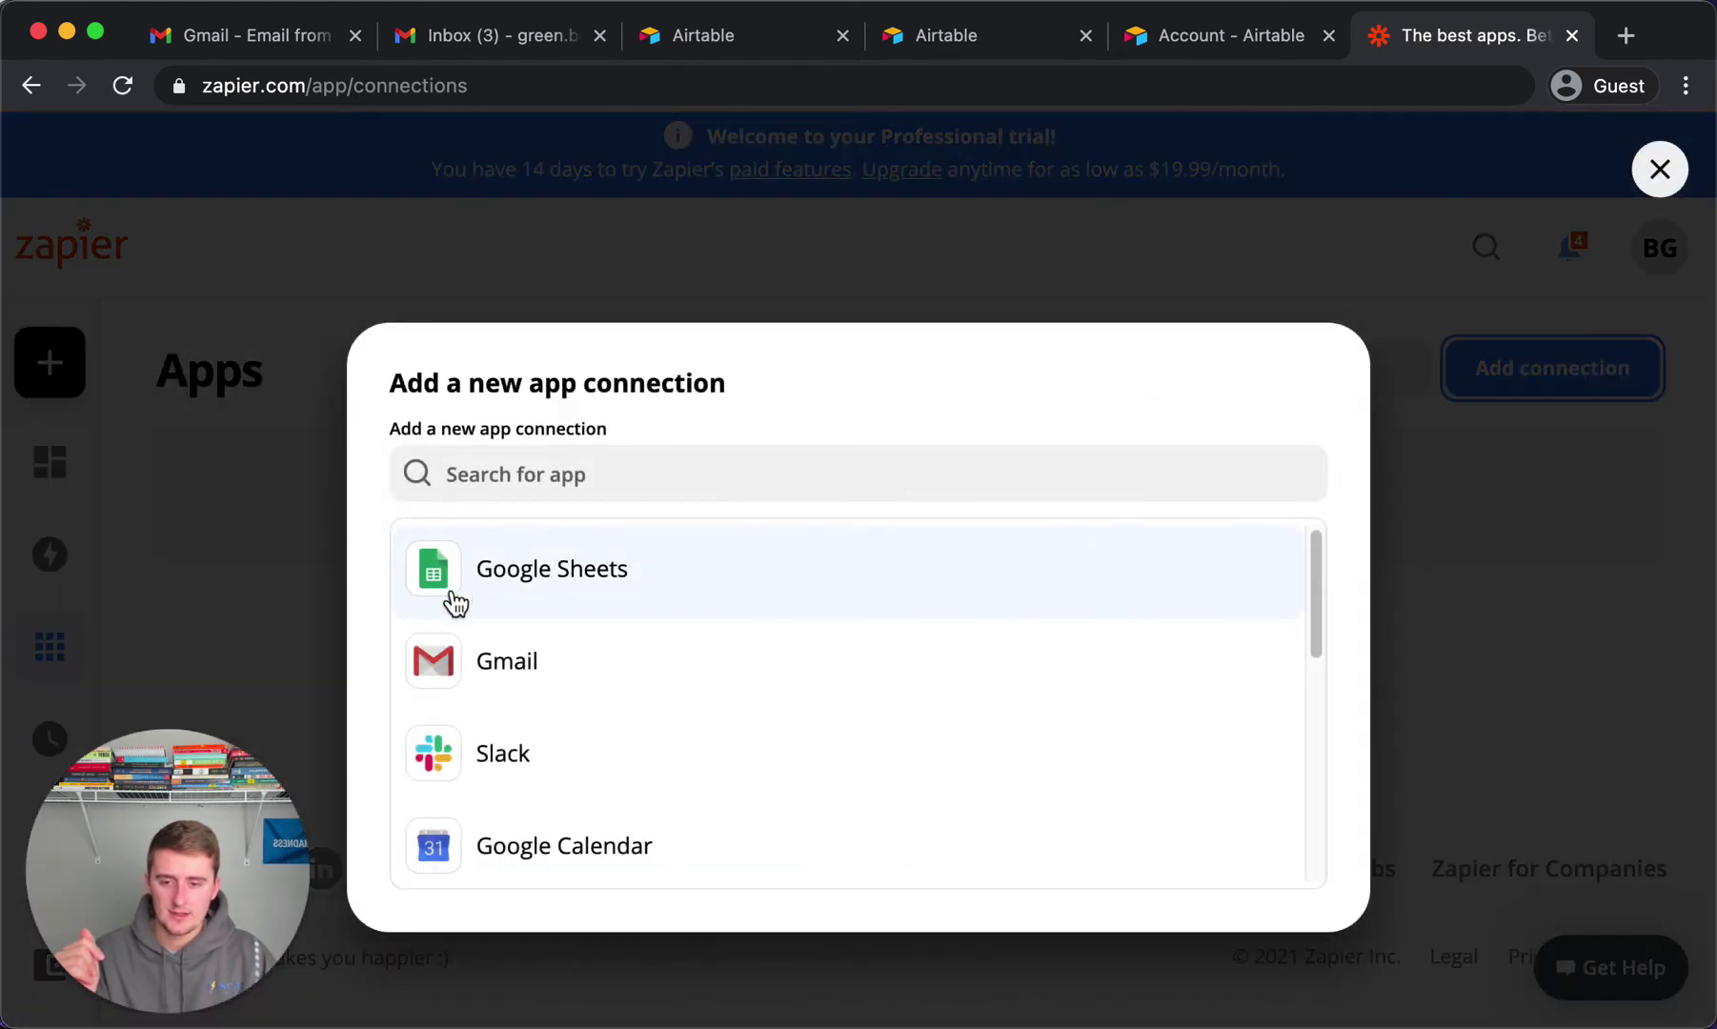
scroll(527, 672, down, 4)
scroll(526, 671, down, 3)
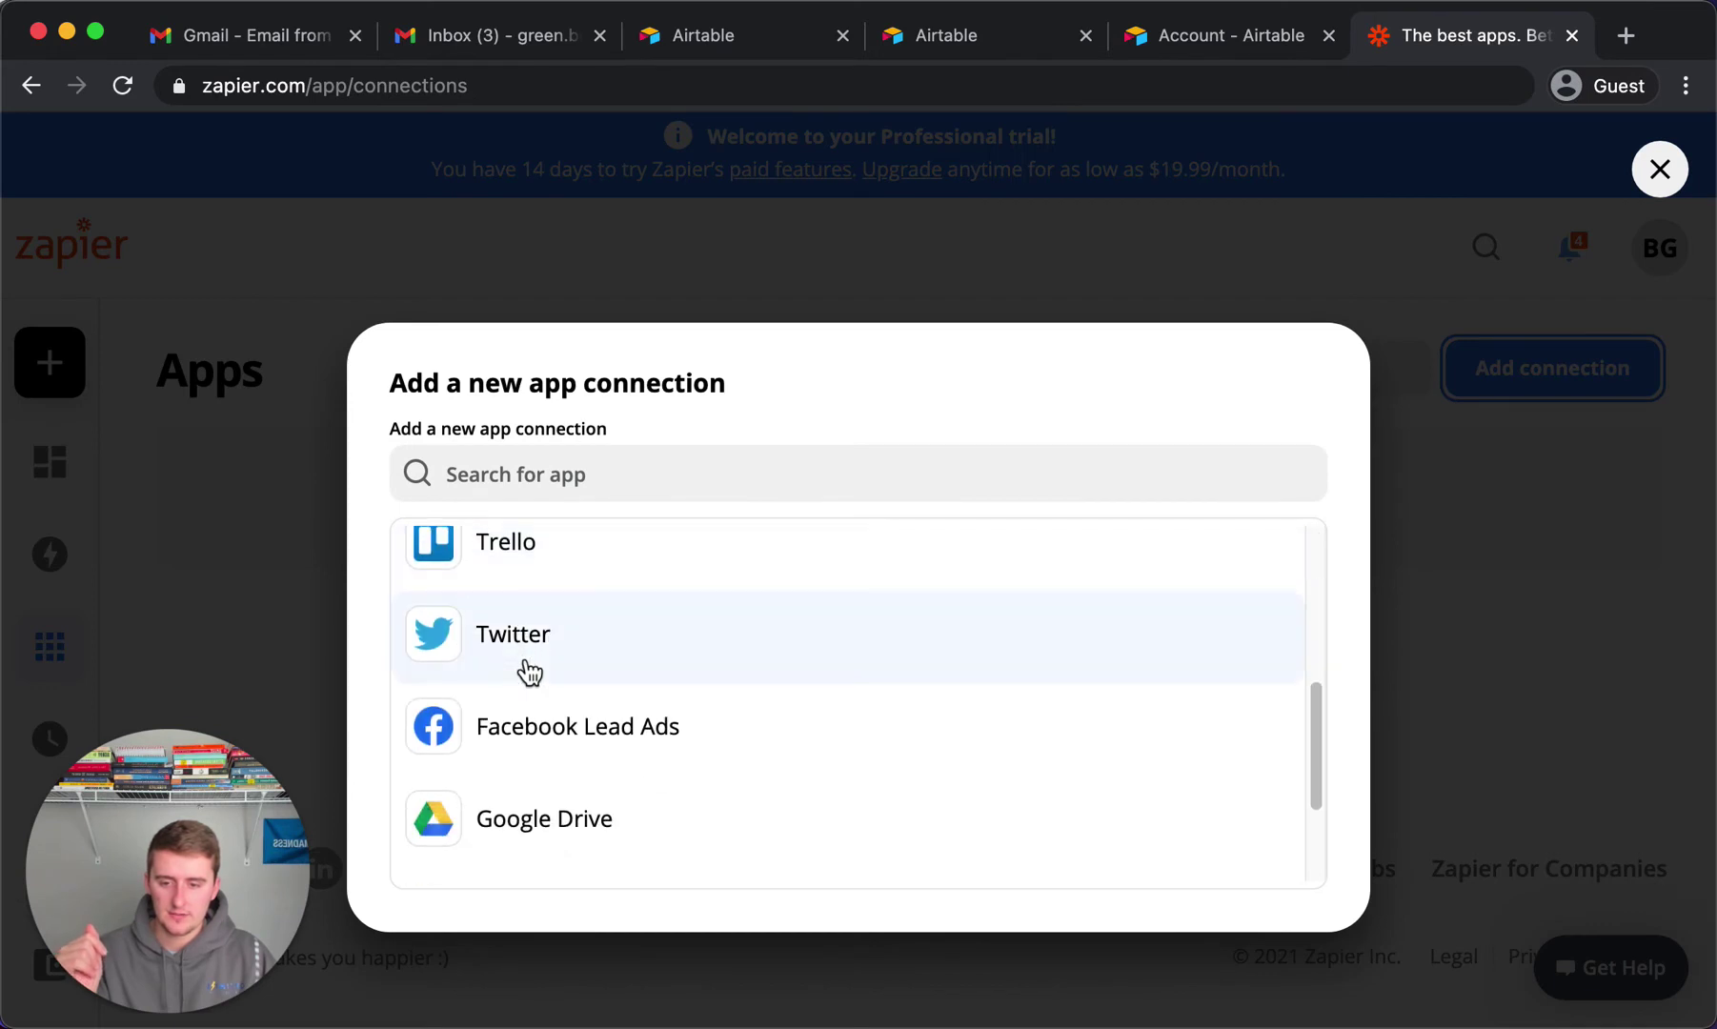
scroll(525, 673, up, 10)
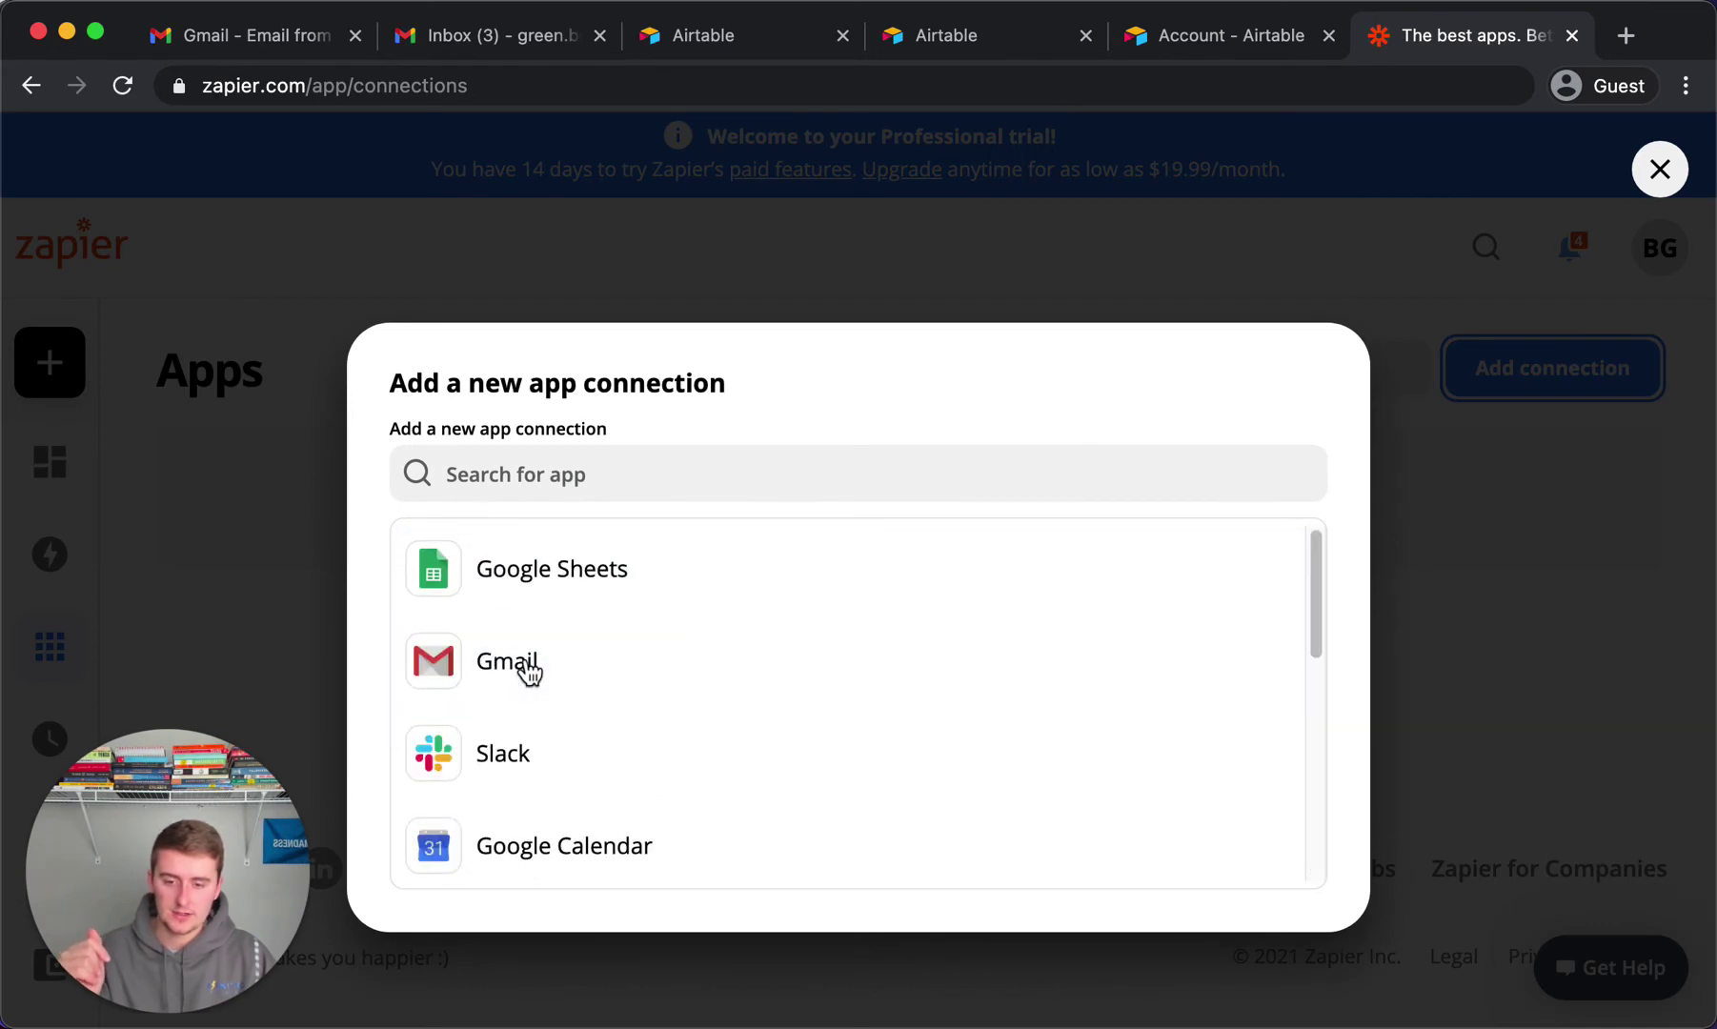
click(525, 478)
text(air)
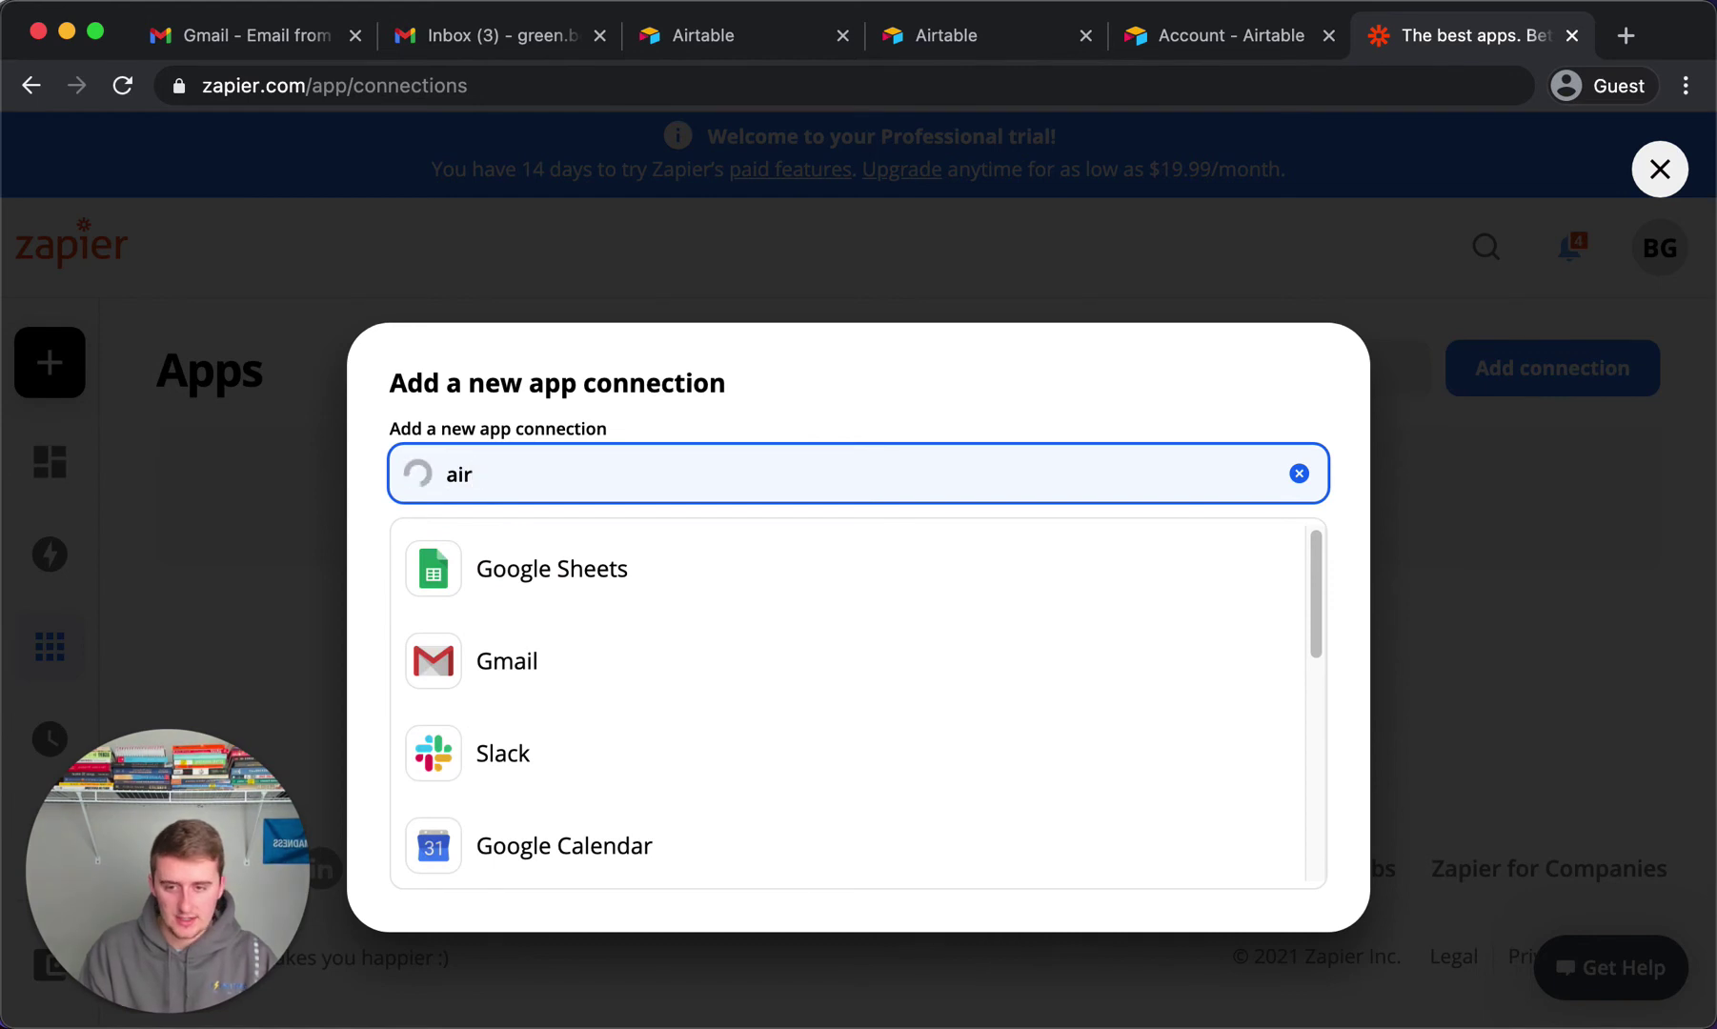
text(t)
- Pick Airtable, close the duplicate authorization popup, and focus the API Key field
click(631, 696)
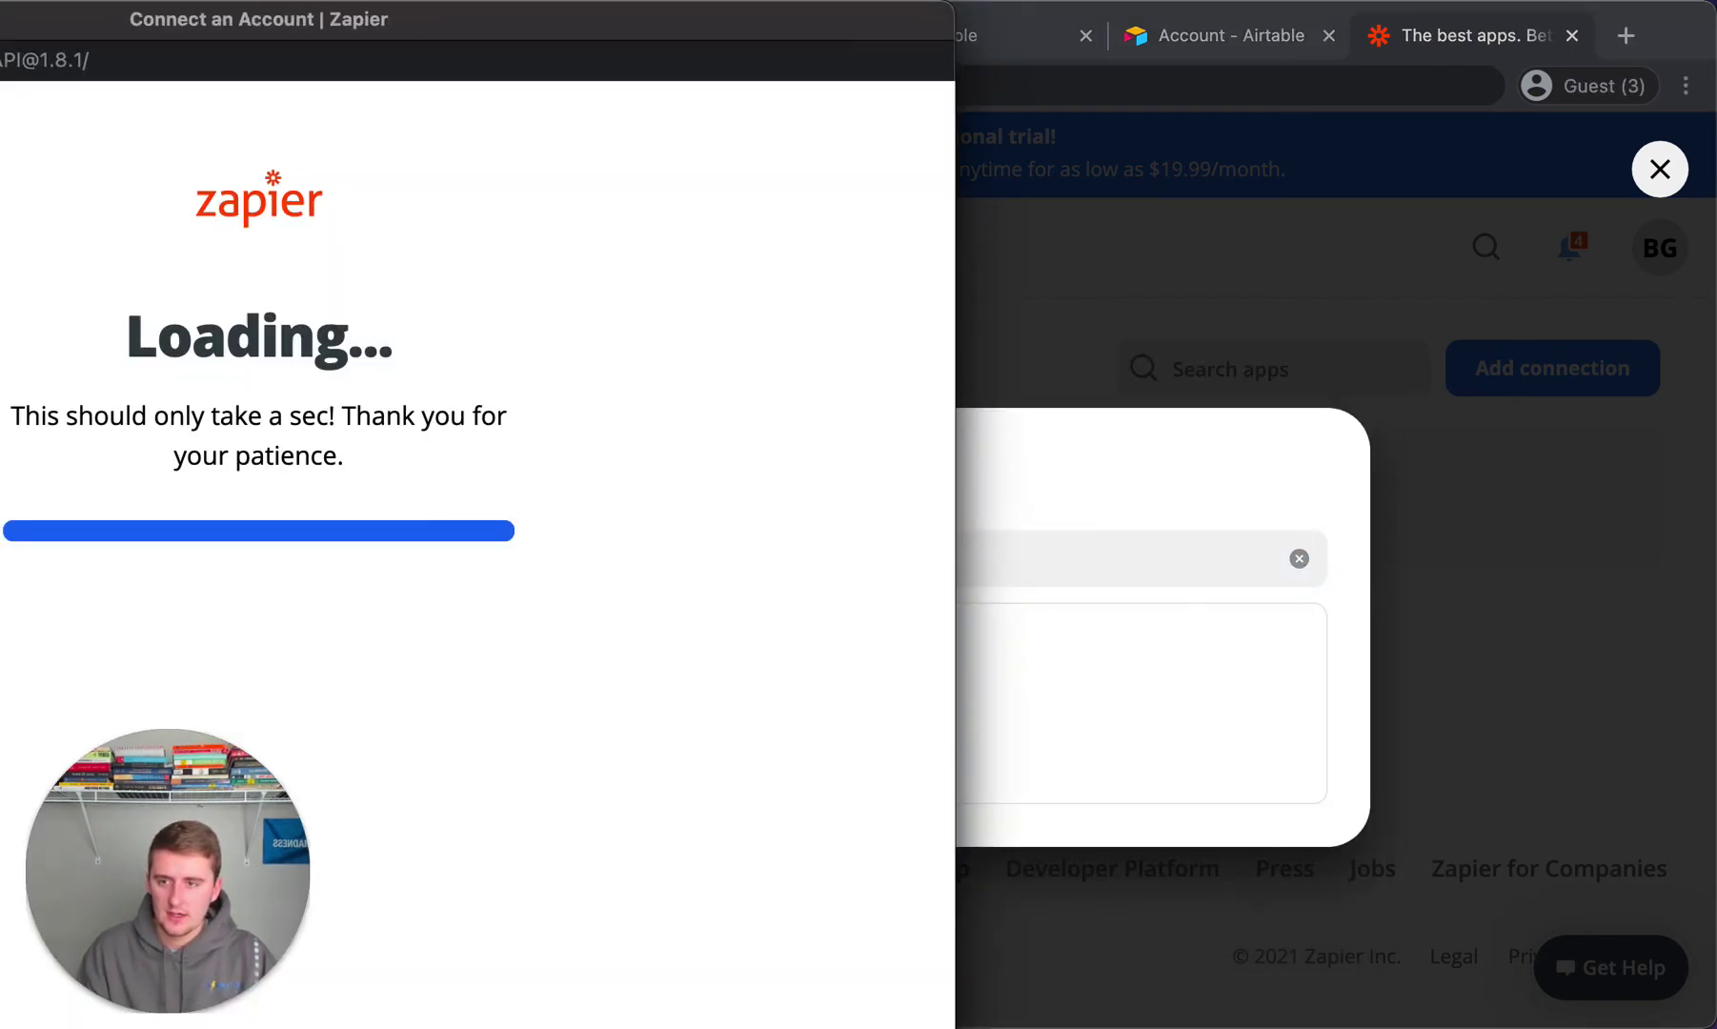
drag(225, 12, 387, 12)
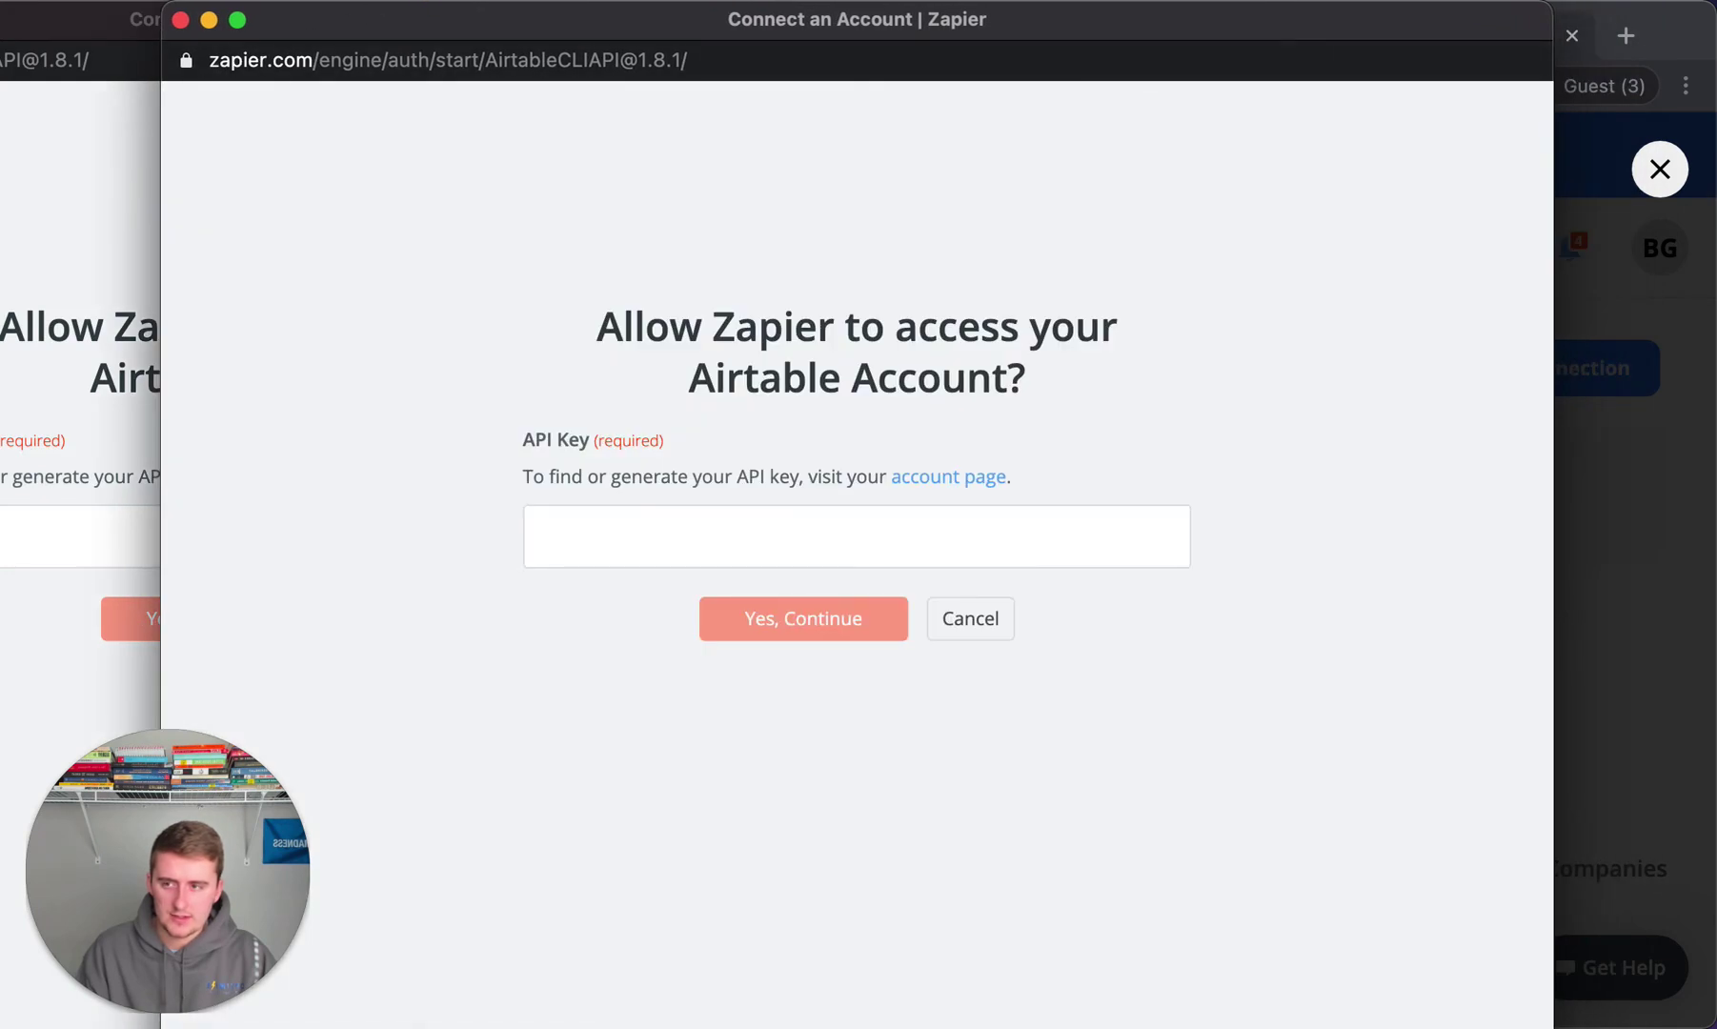
drag(95, 40, 196, 167)
drag(354, 12, 417, 414)
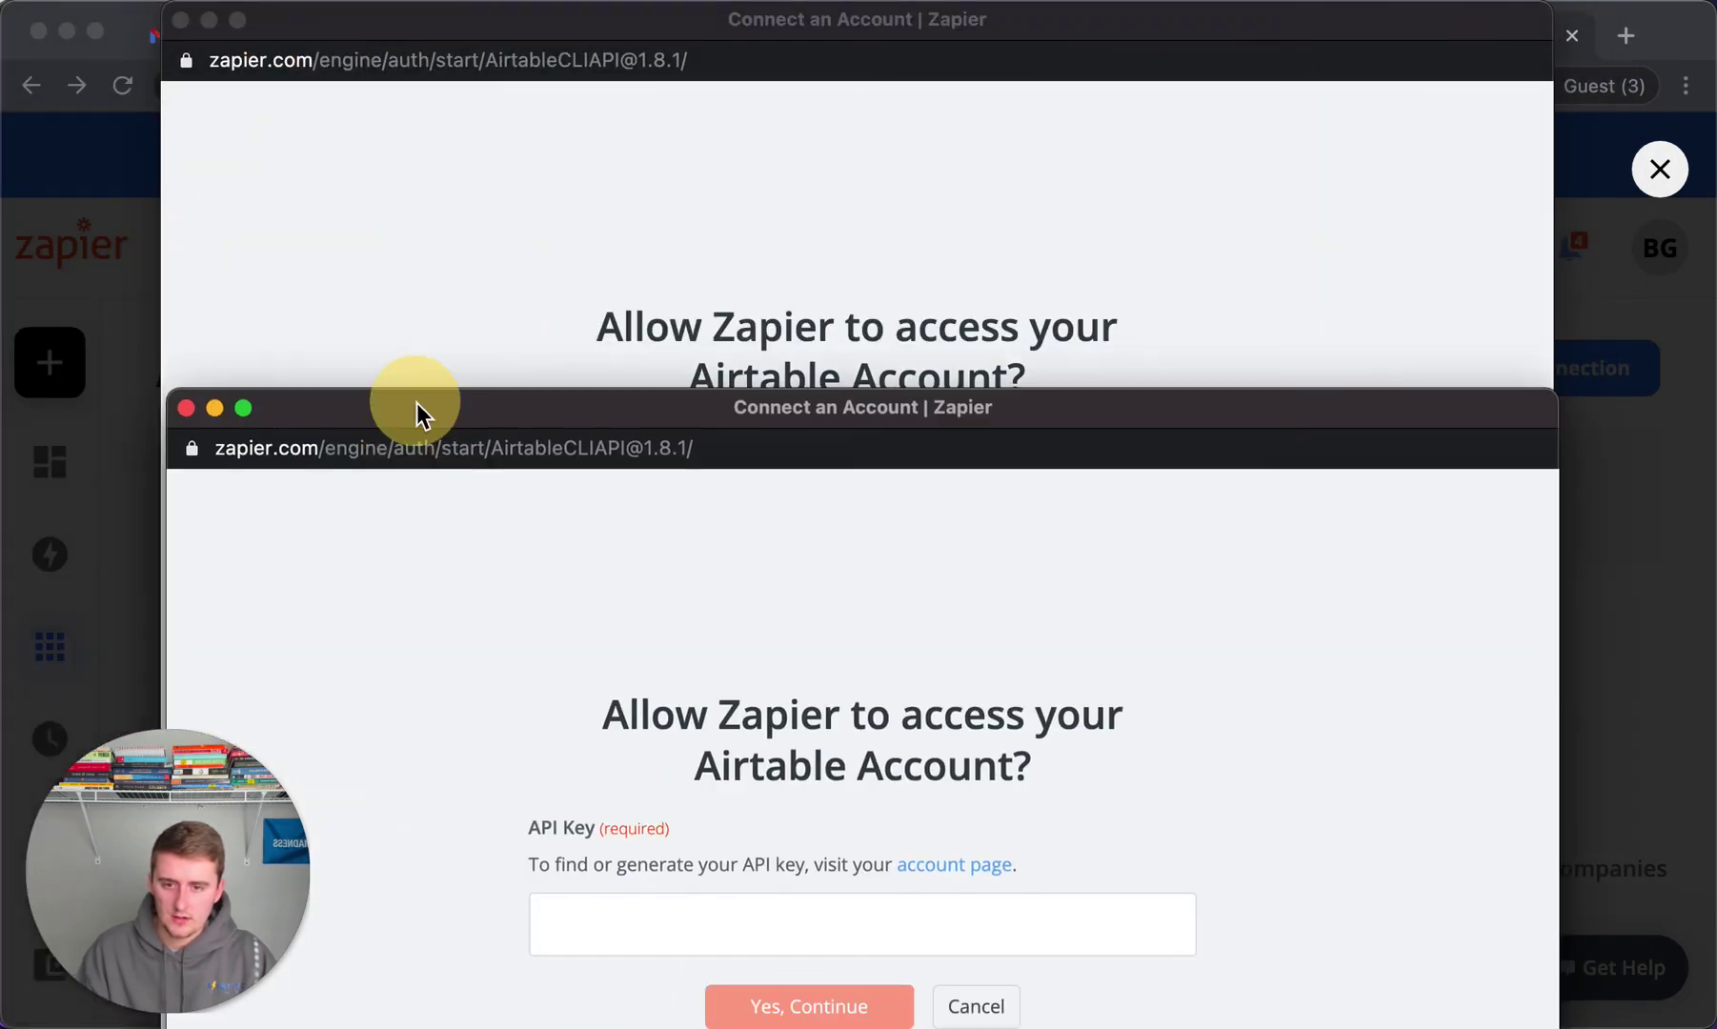
click(186, 408)
click(715, 550)
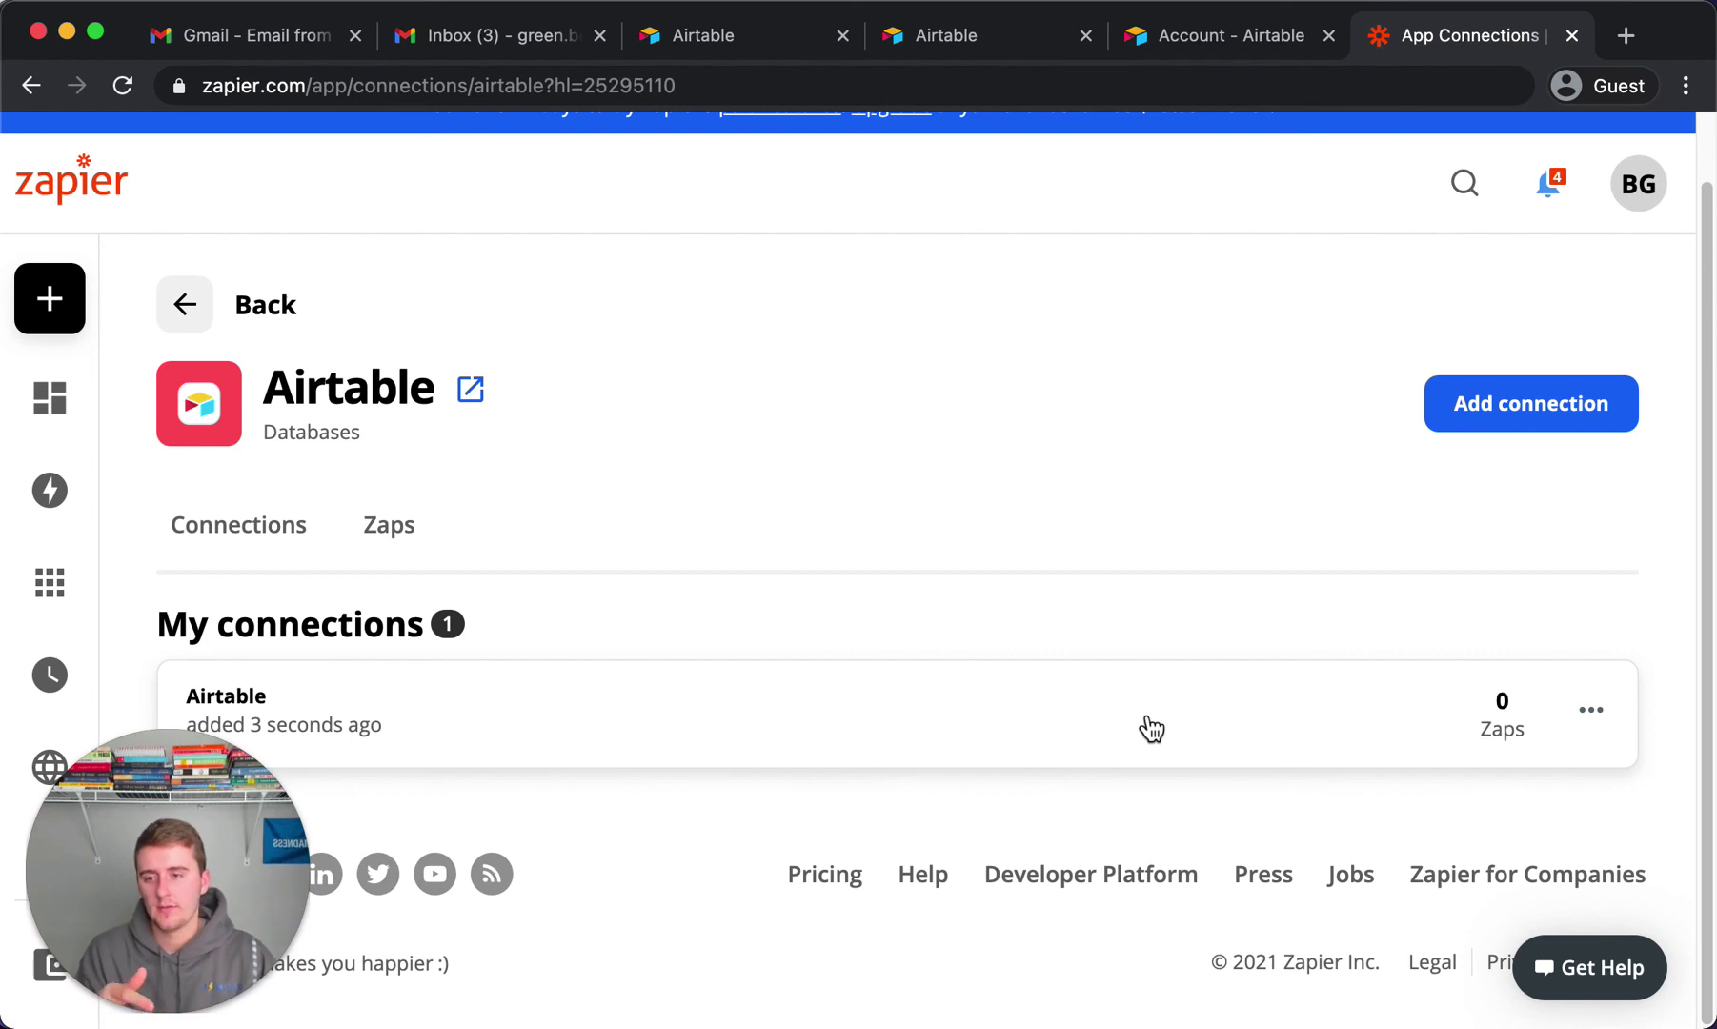
- Go to My Apps and search a new app connection for 'airt'
mouse_move(49, 395)
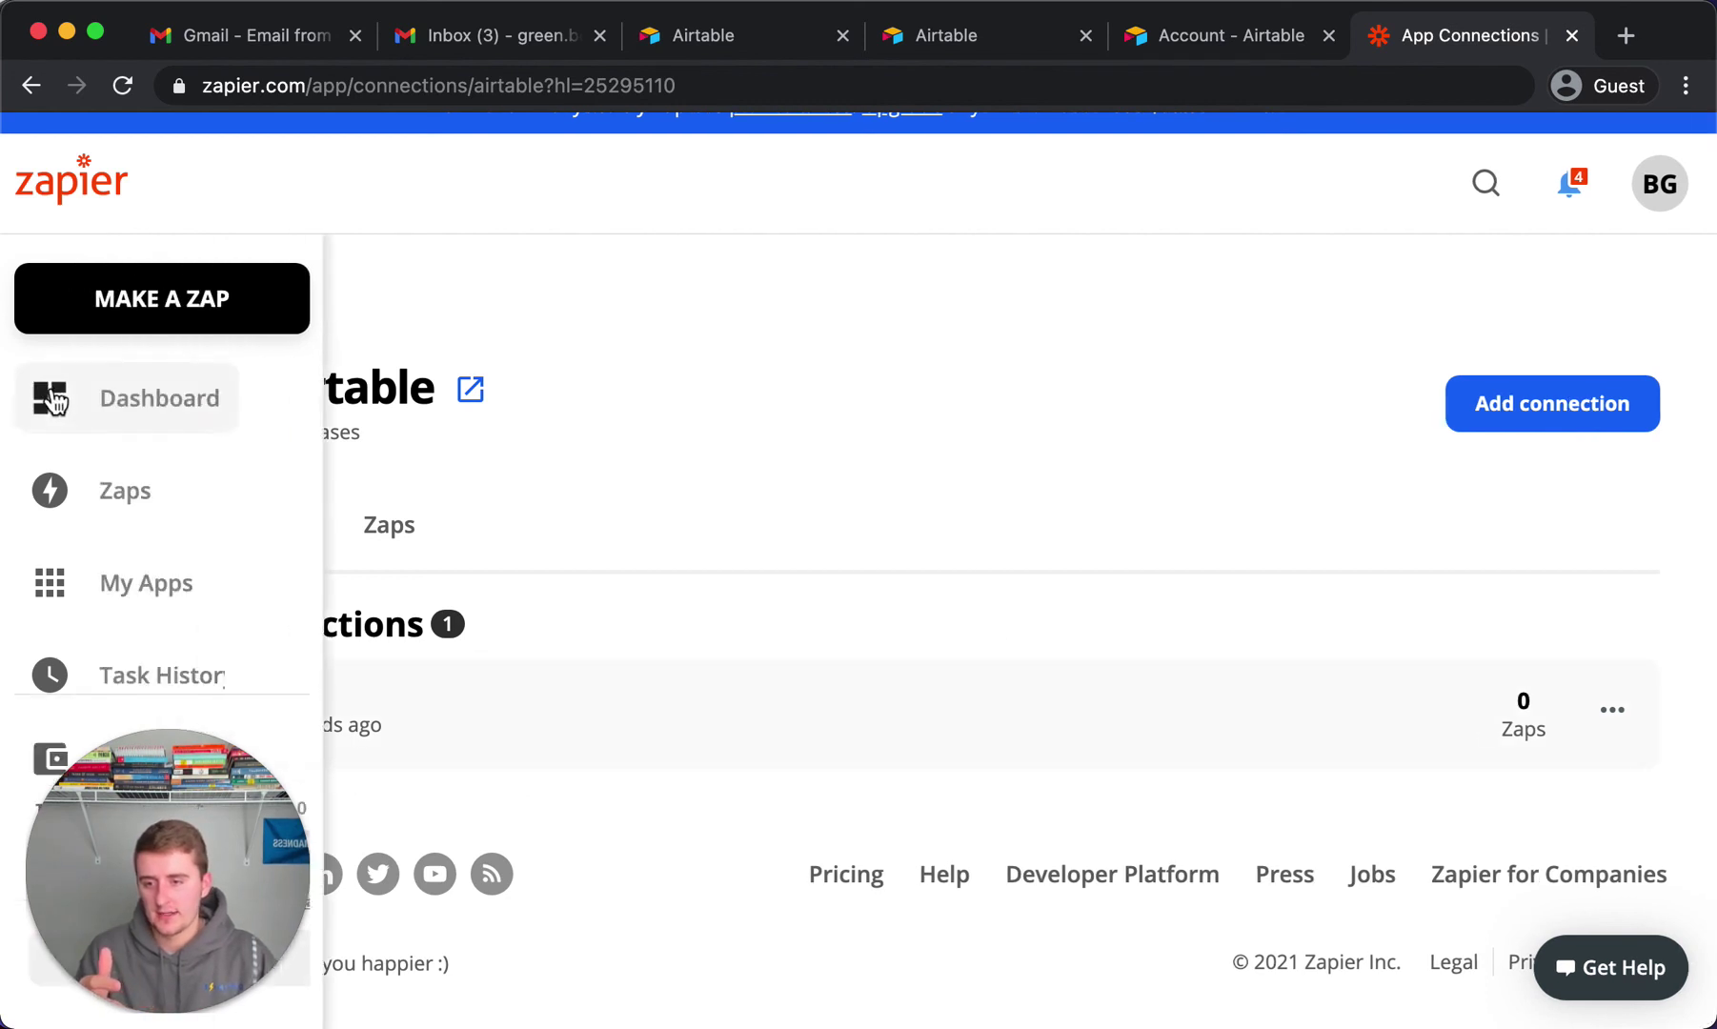
click(138, 583)
click(1589, 309)
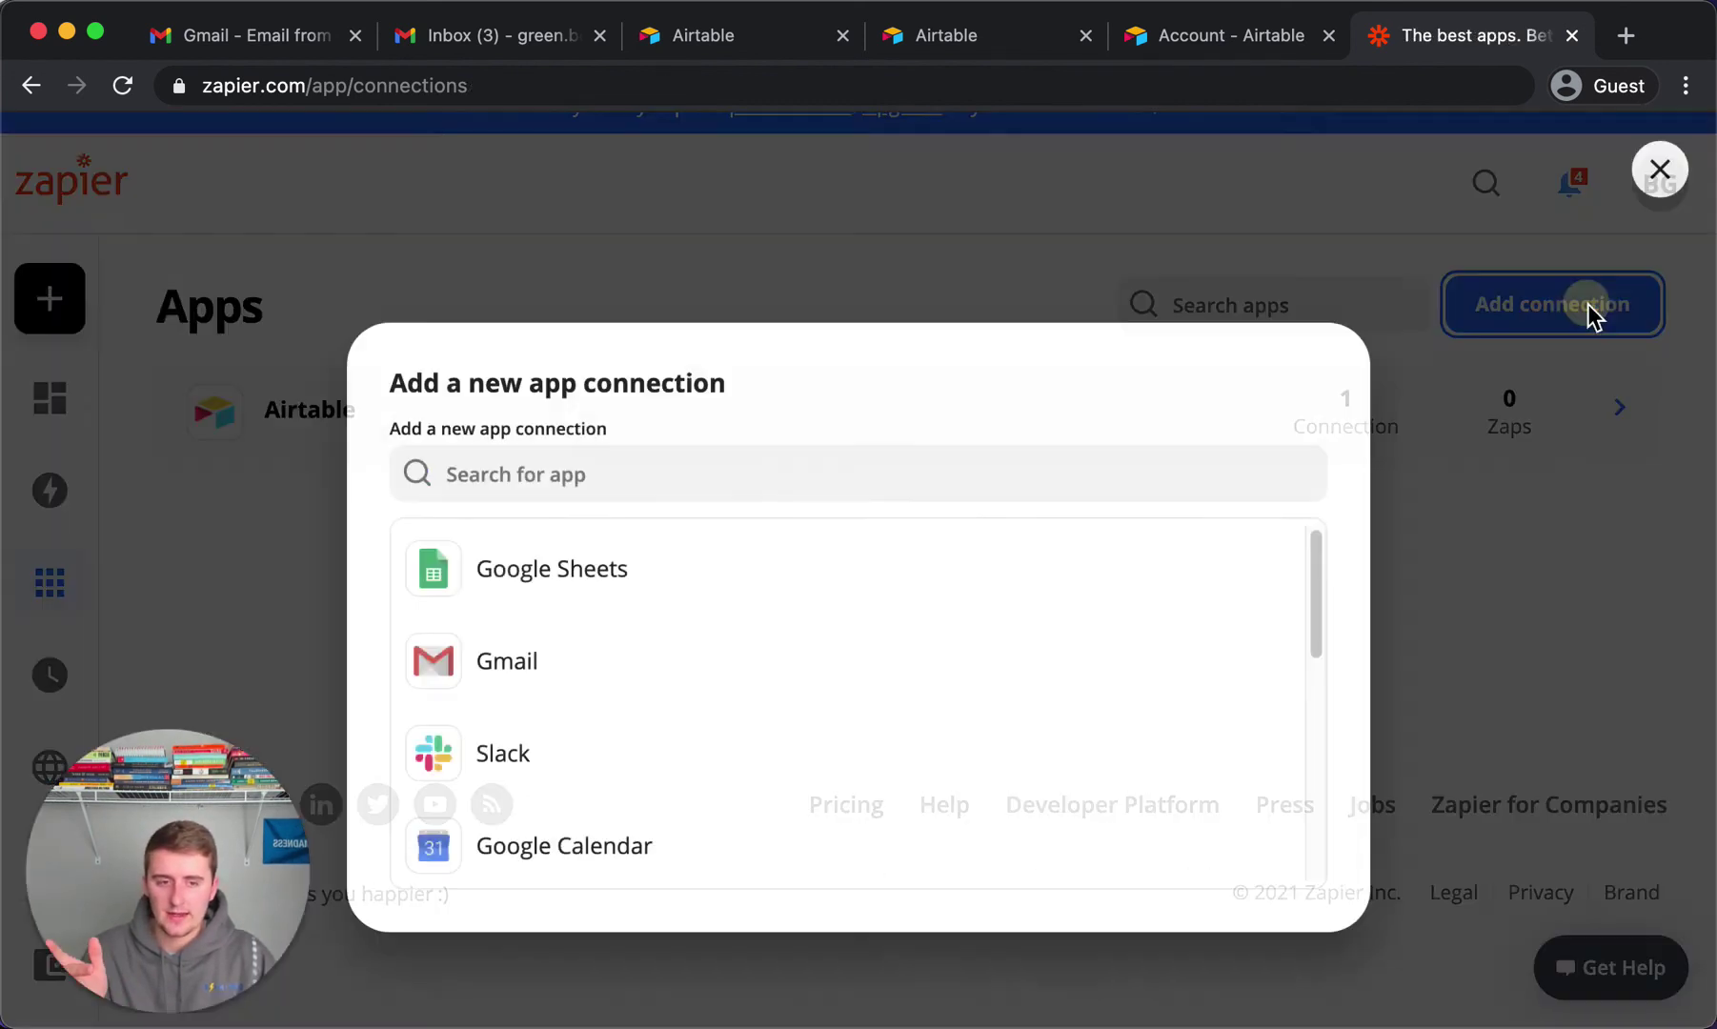
click(772, 465)
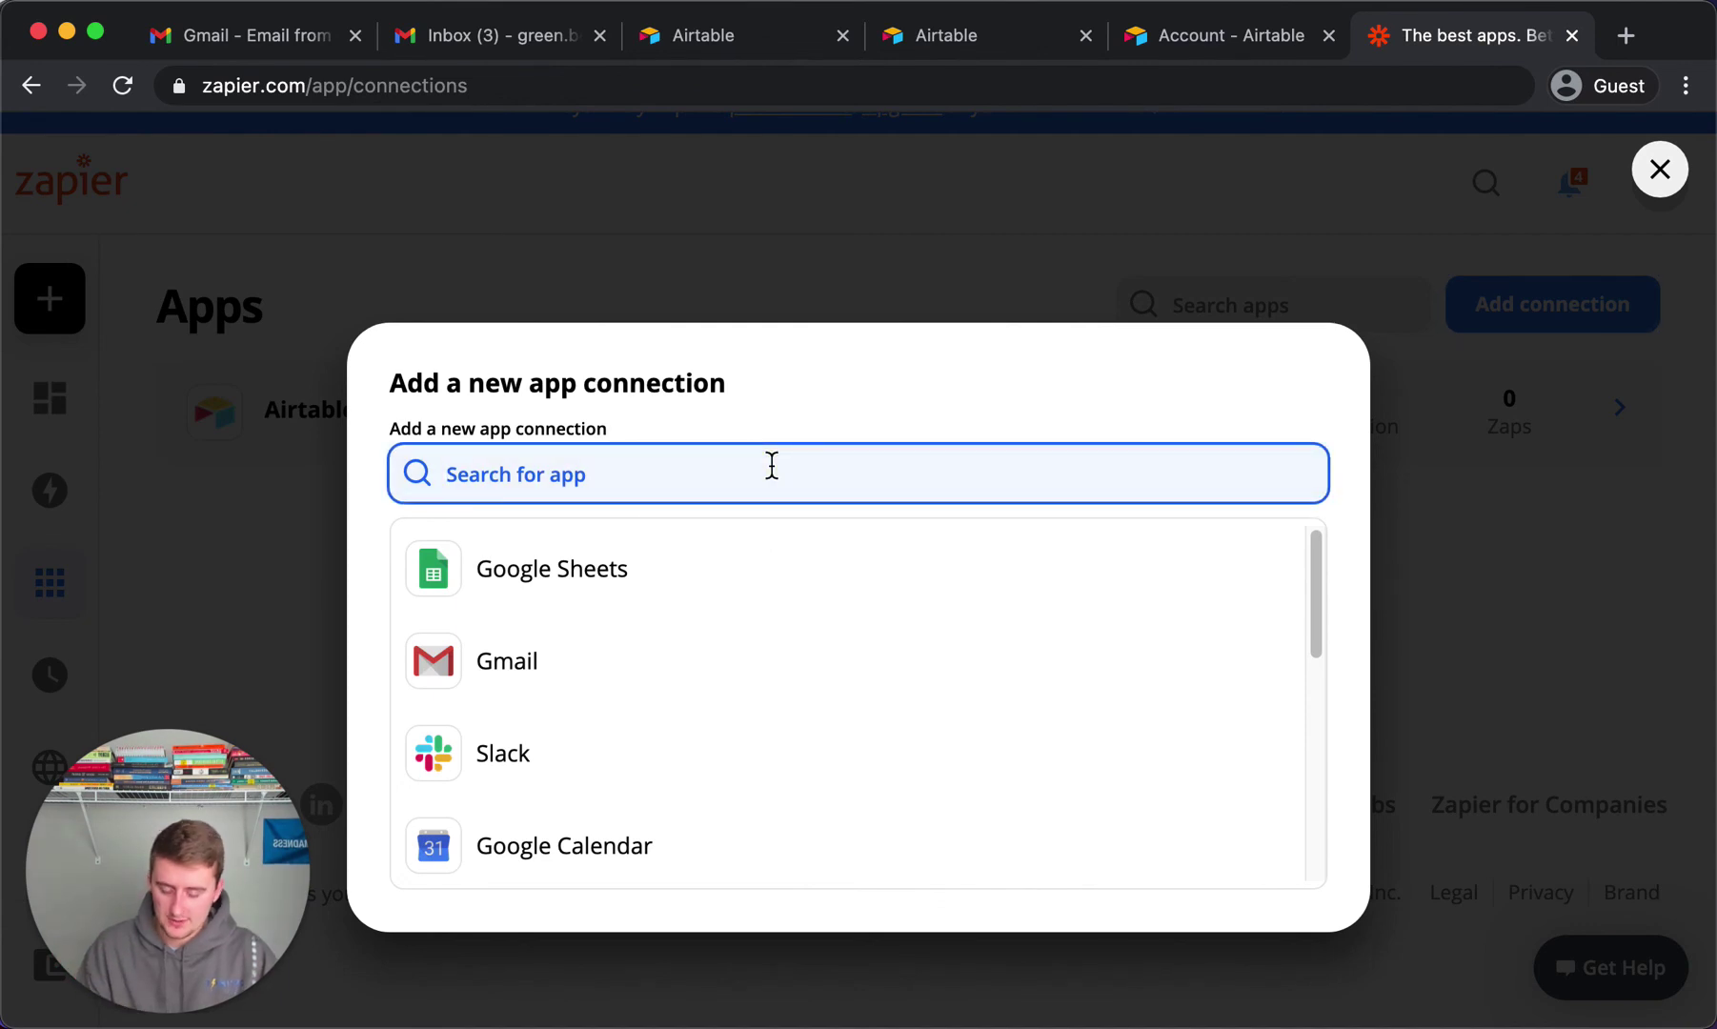
text(airt)
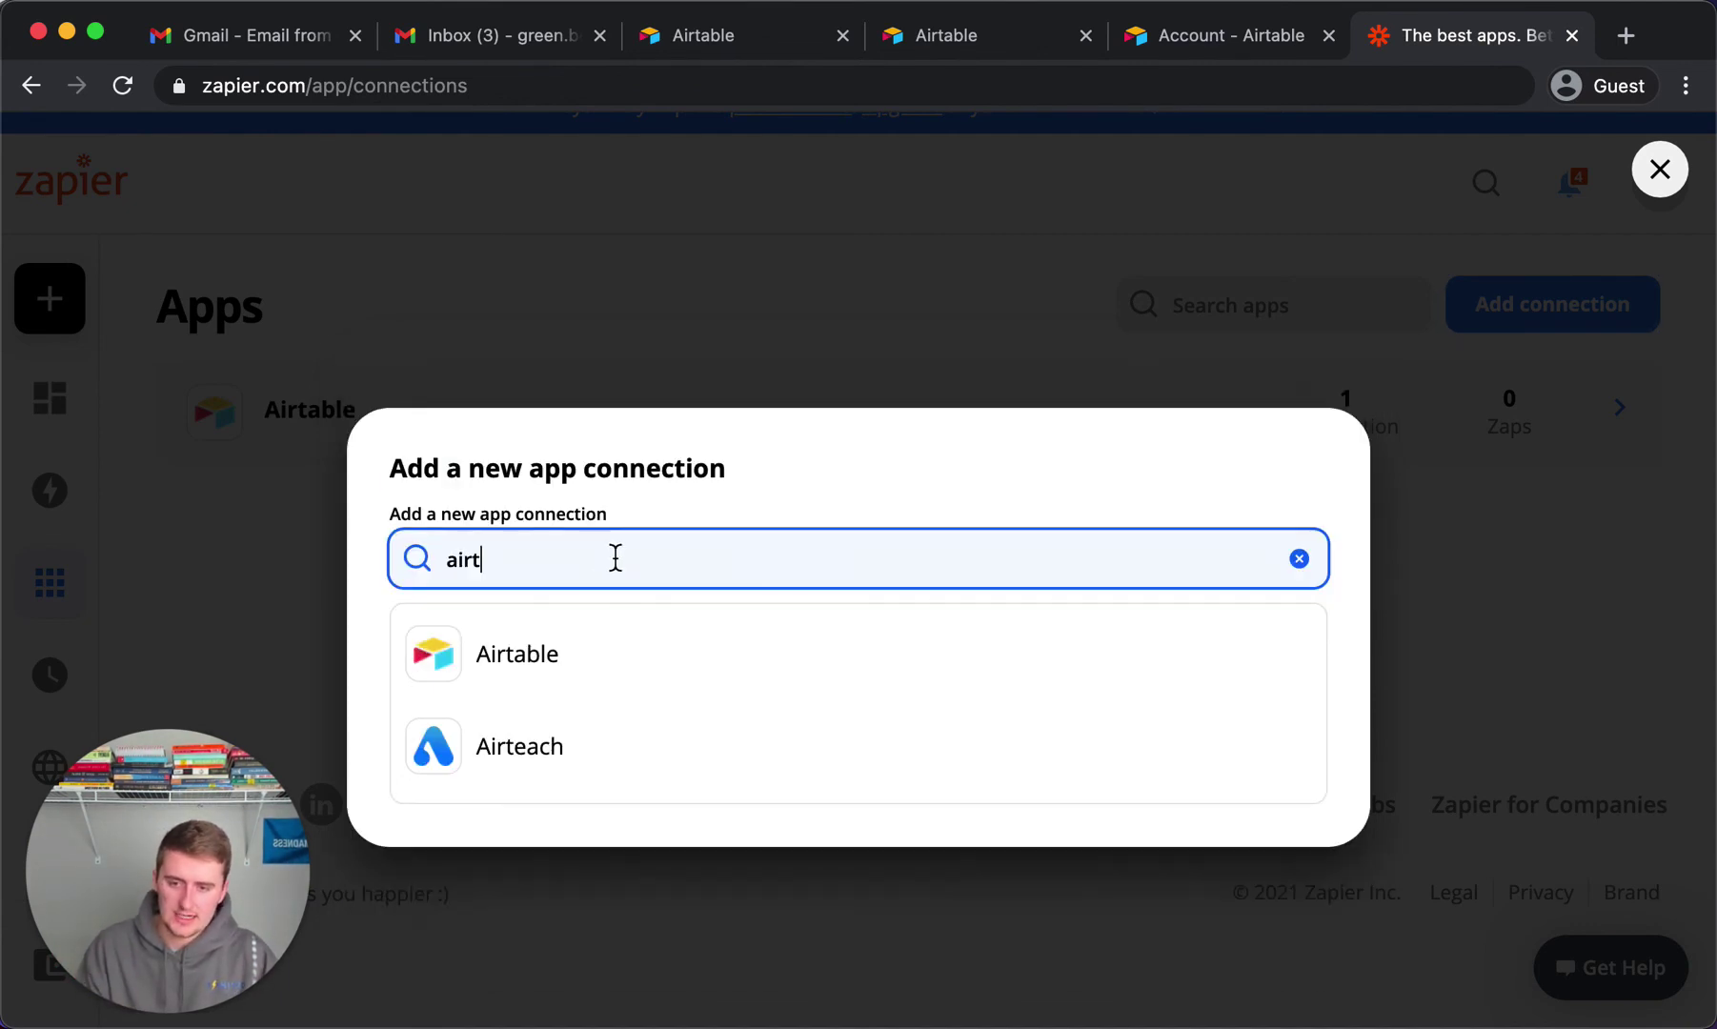
- Open Airtable's authorization popup, then close it and the dialog to view Airtable's 1 connection
click(575, 650)
double_click(488, 17)
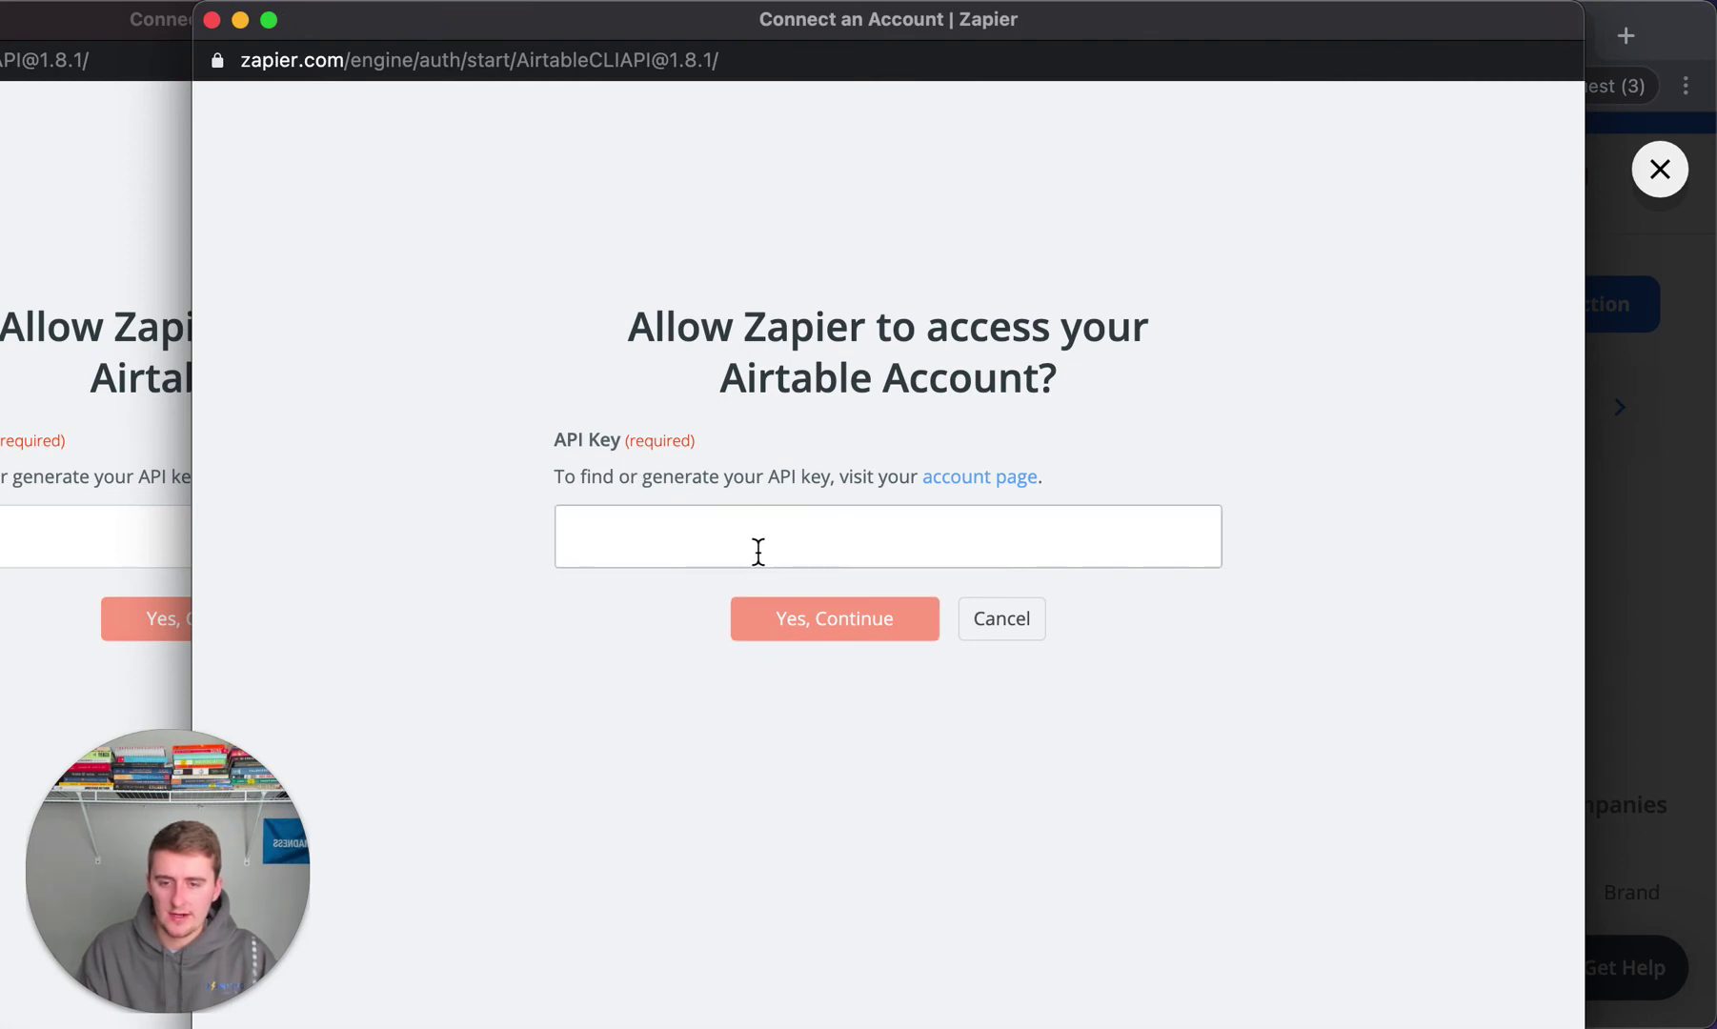
drag(829, 19, 200, 20)
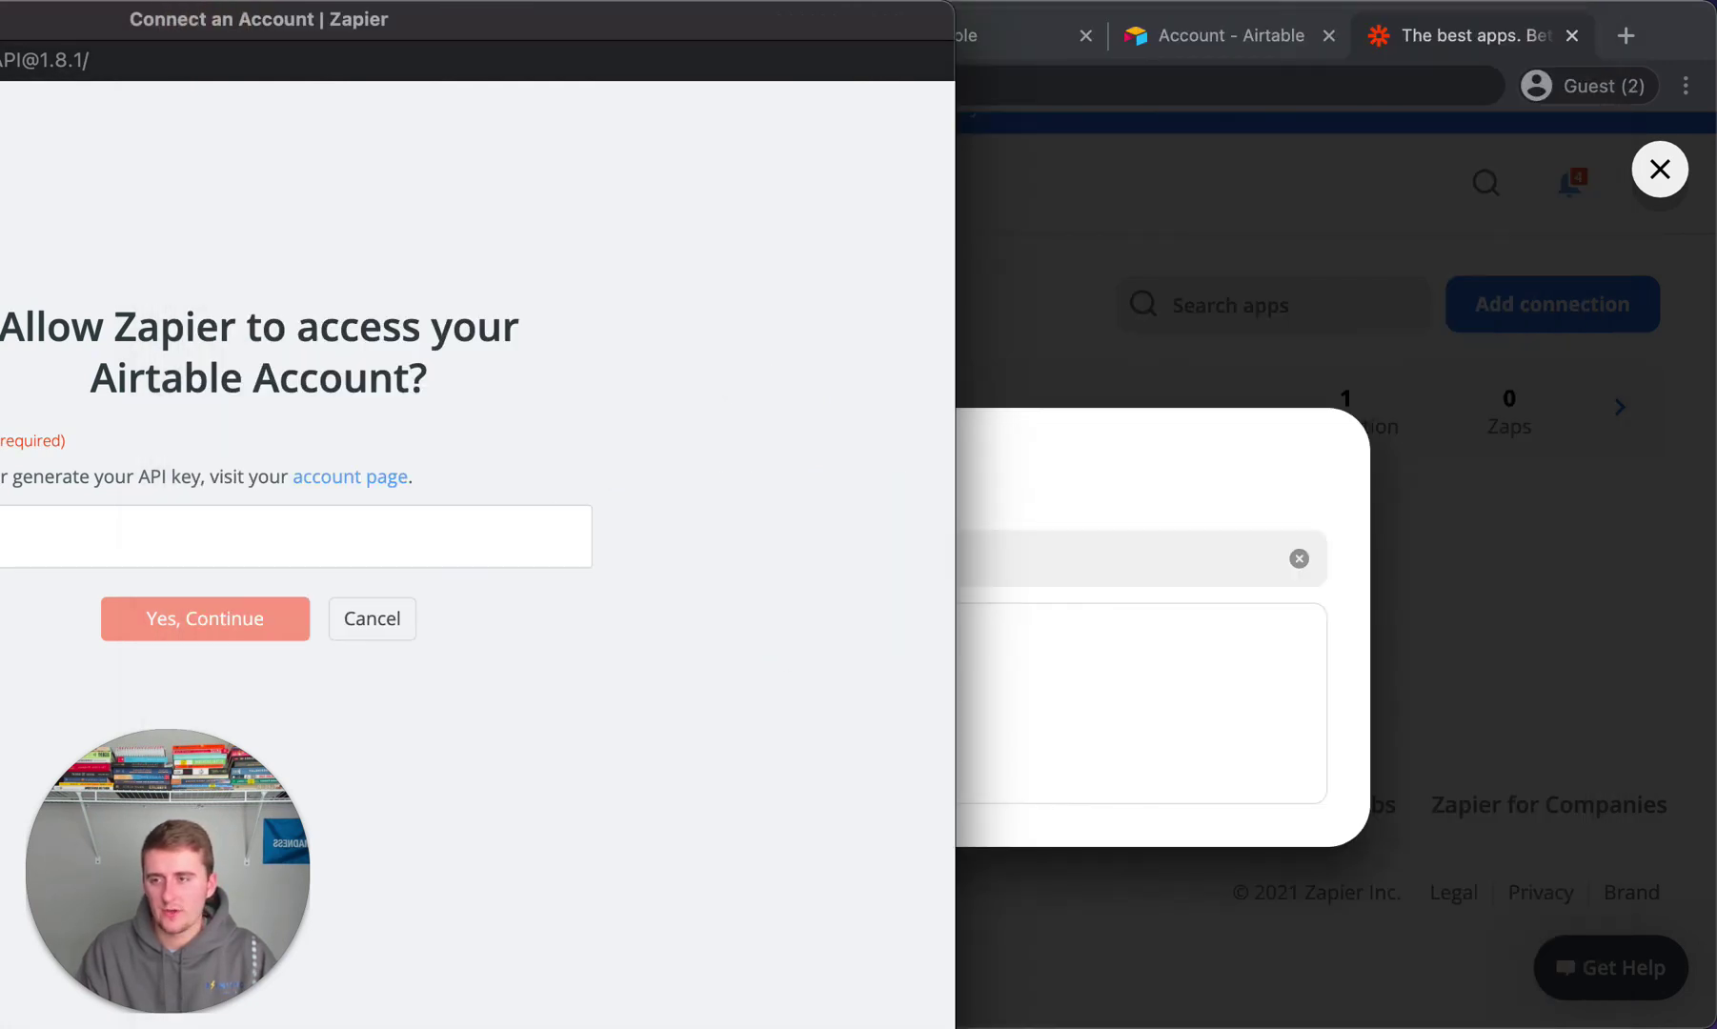
key(super+w)
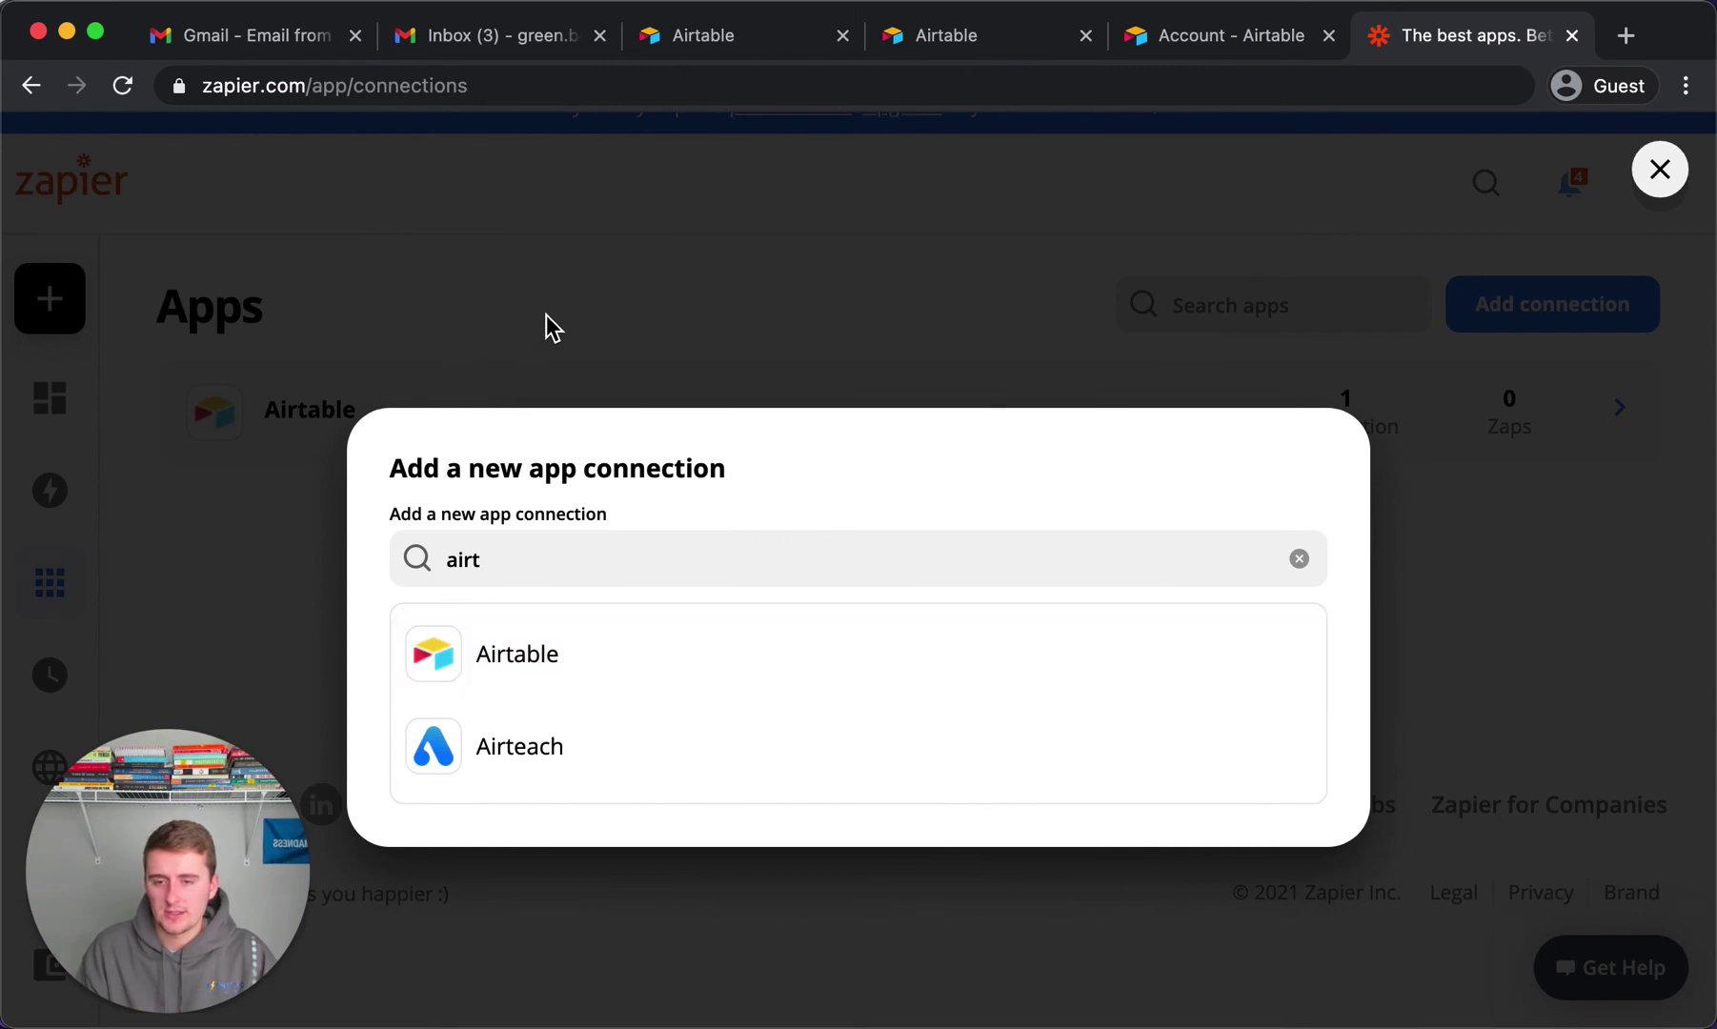
click(547, 320)
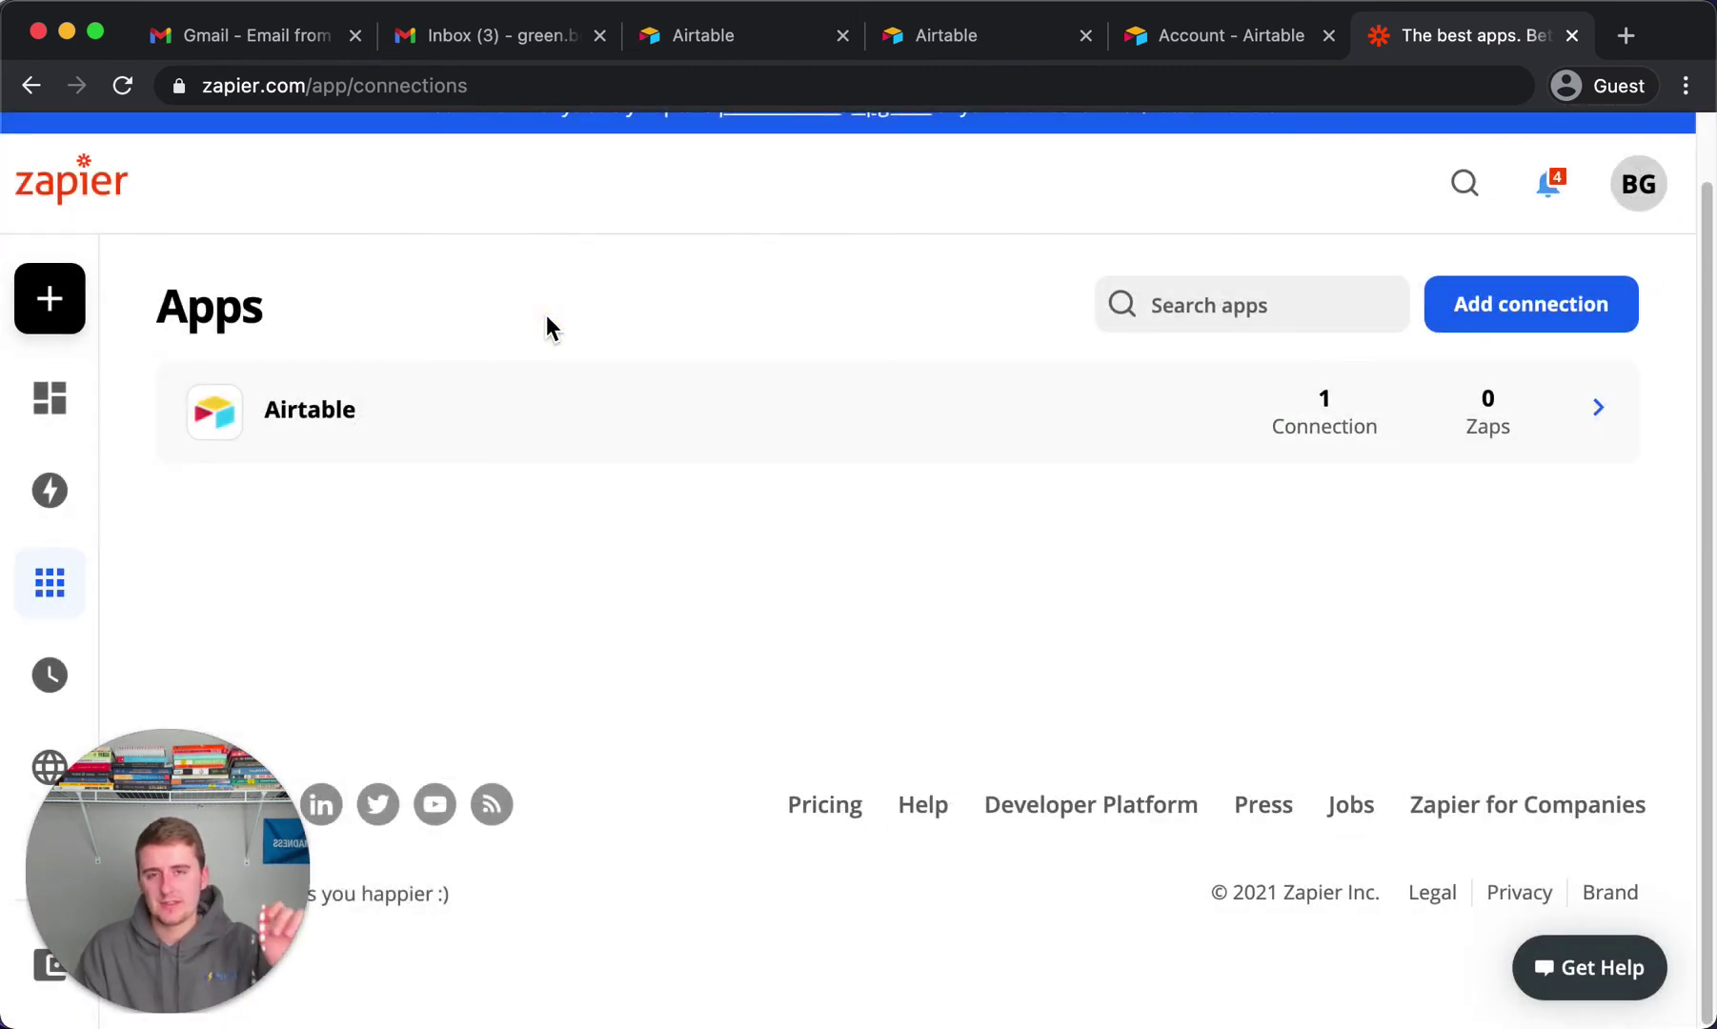